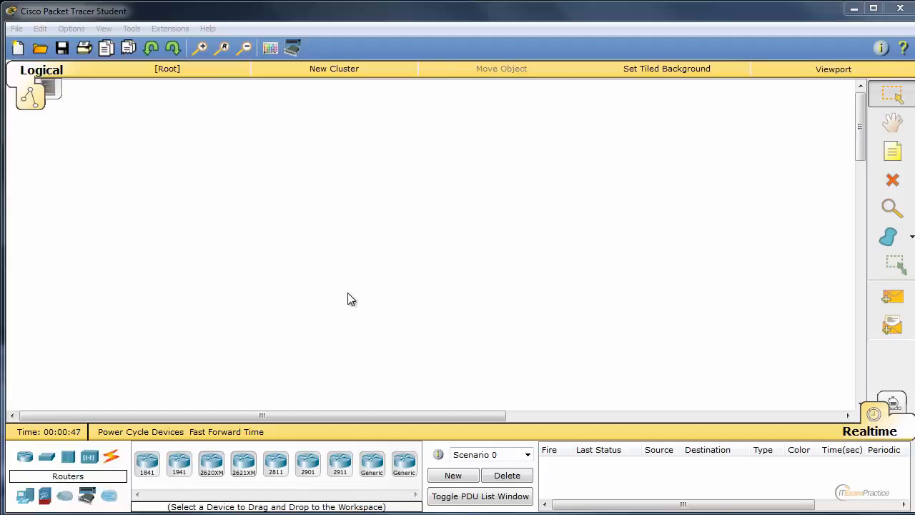
Check the program's version information, then close the About window
click(208, 29)
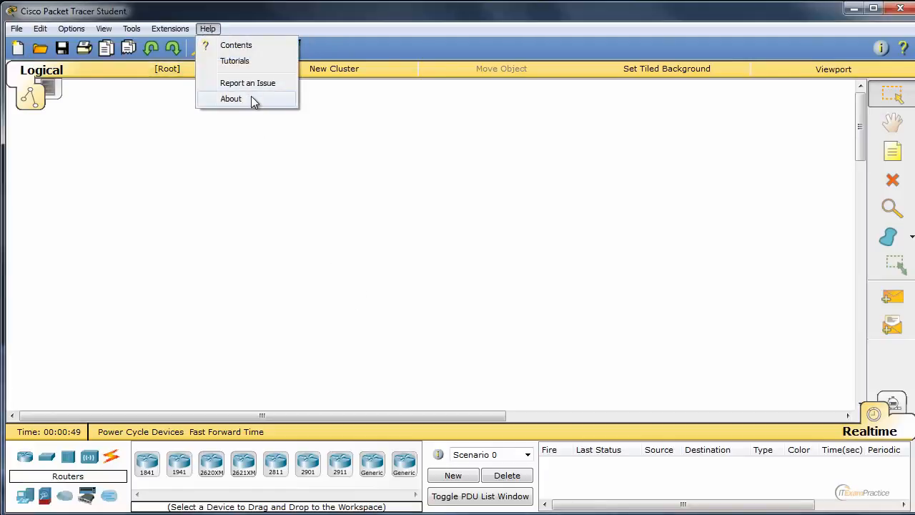
click(243, 99)
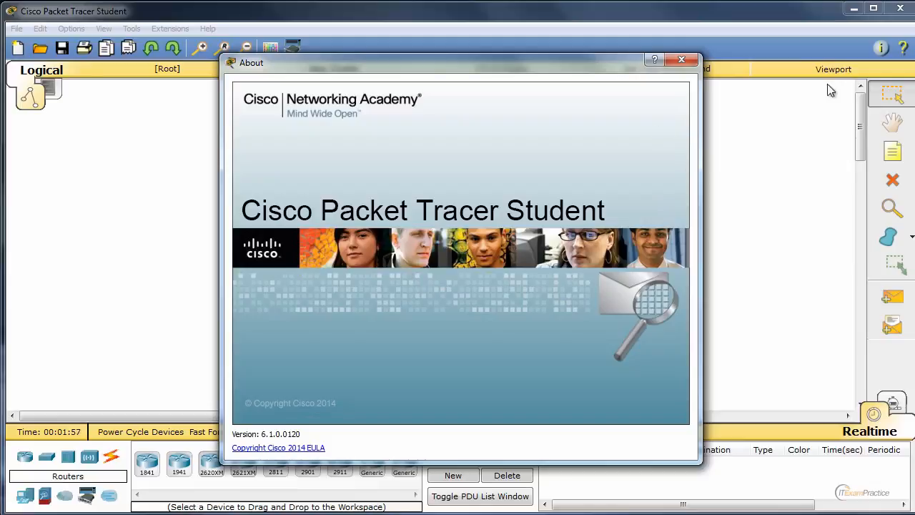
click(695, 60)
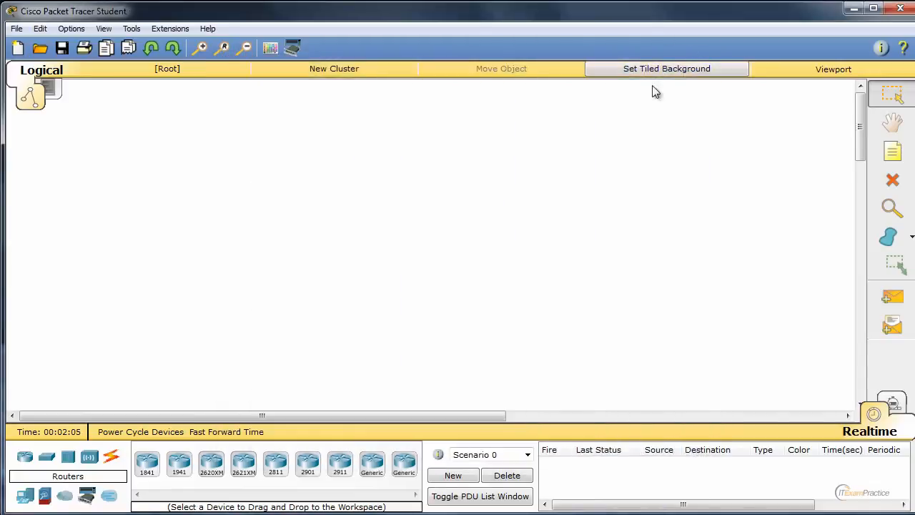
Place two 5505 ASA firewalls in the workspace, one directly below the other
click(44, 496)
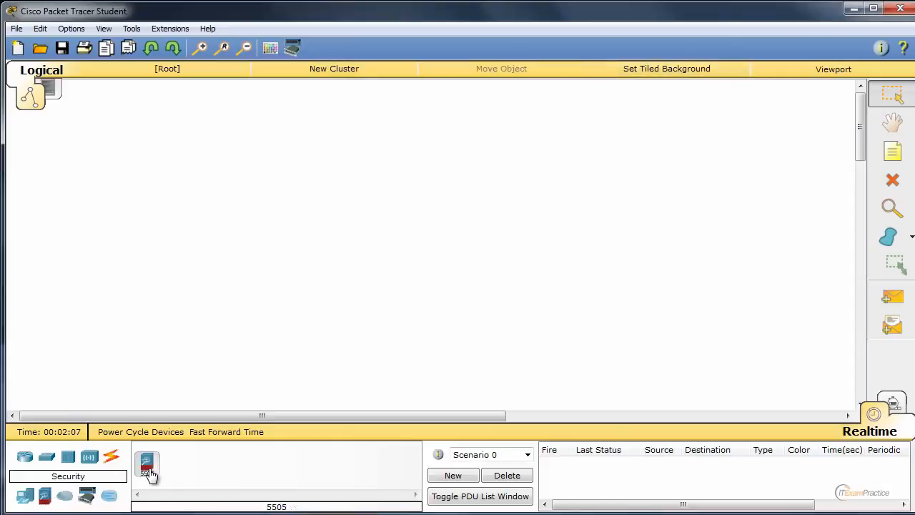
drag(149, 474, 182, 165)
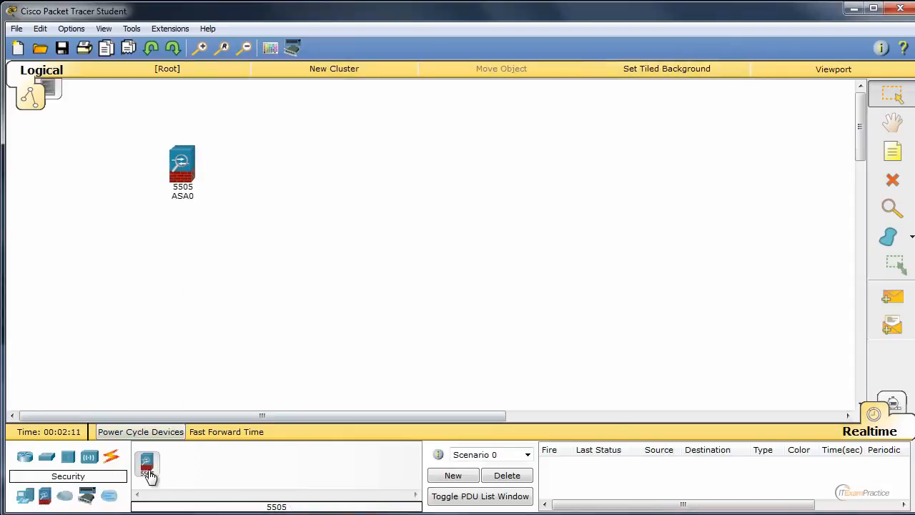
drag(148, 476, 183, 293)
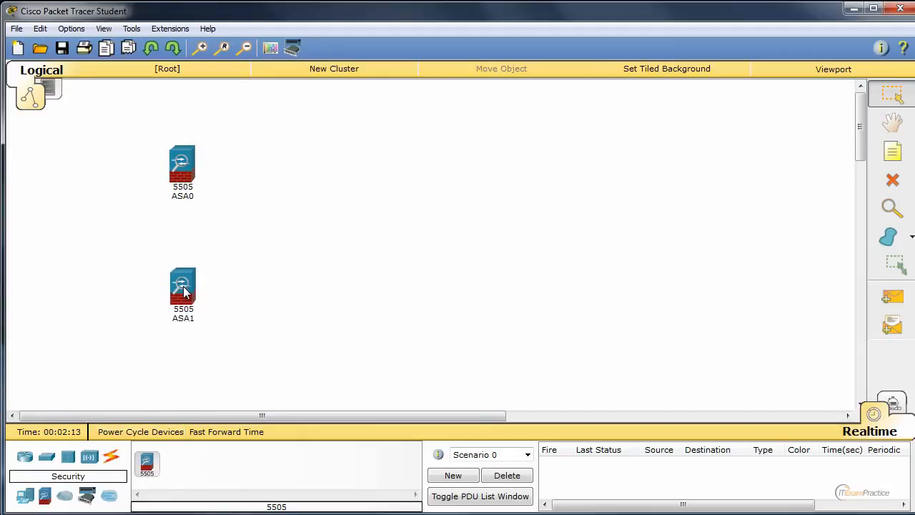
drag(143, 123, 224, 212)
drag(132, 262, 247, 360)
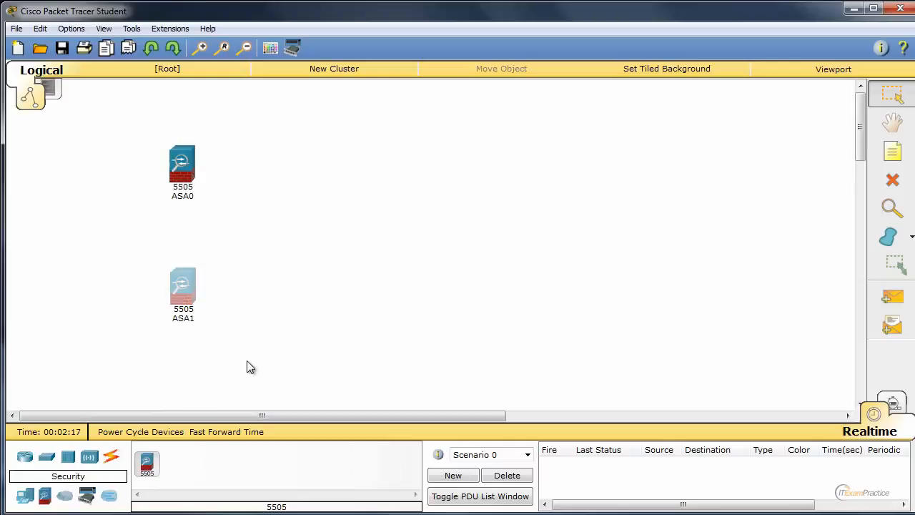
click(249, 354)
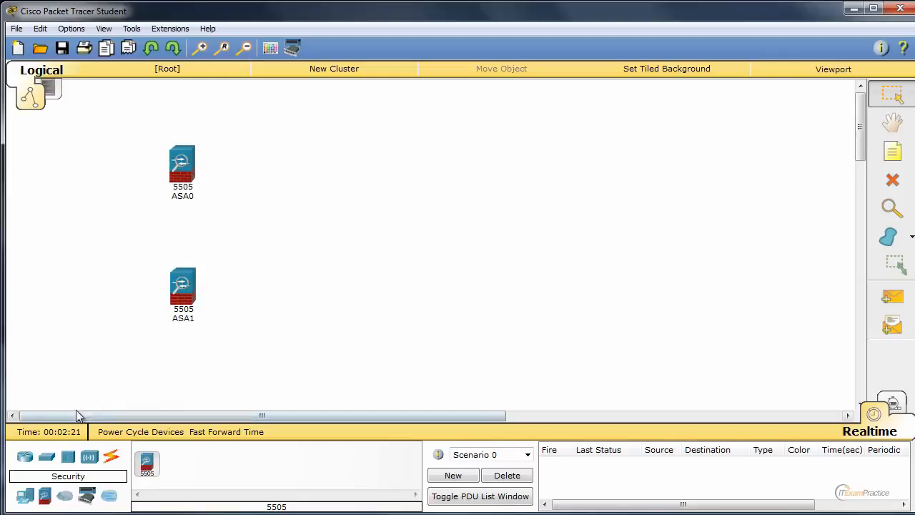
Add a 2960-24TT switch beside the two firewalls and a generic PC on the switch's far side
click(46, 456)
click(221, 466)
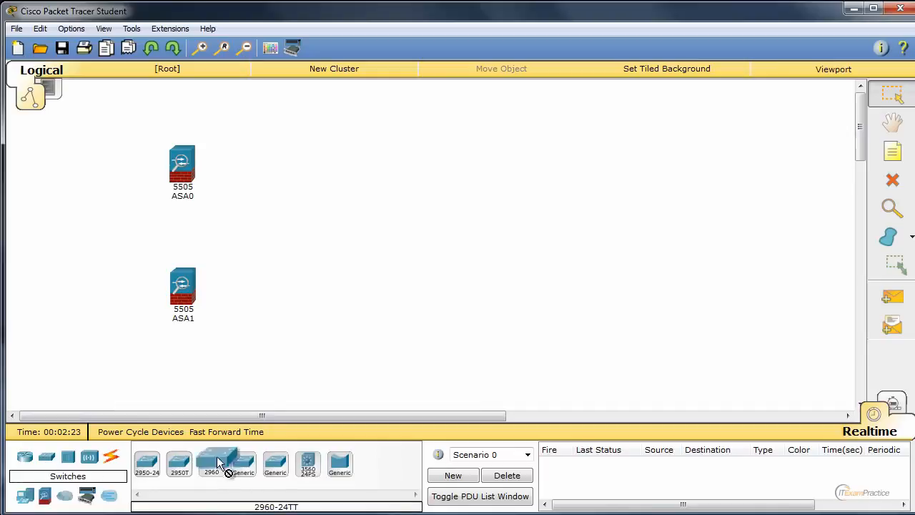
click(336, 217)
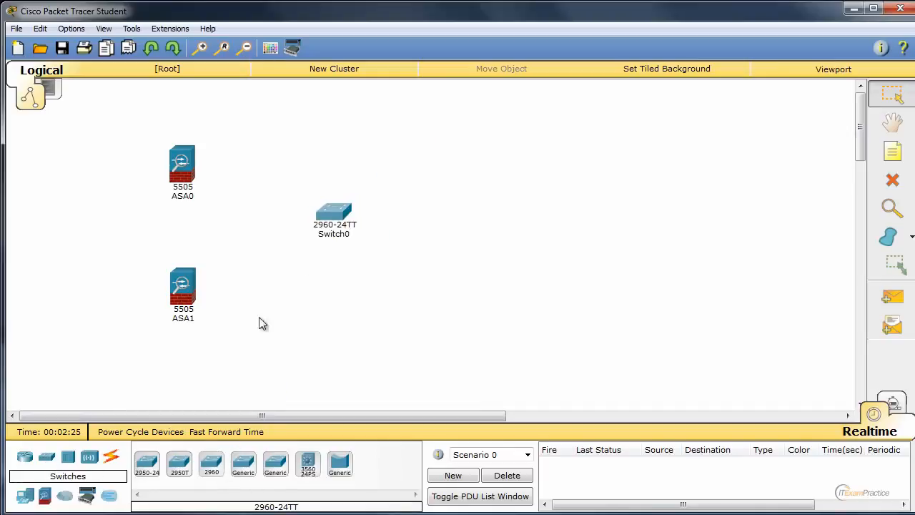
click(25, 497)
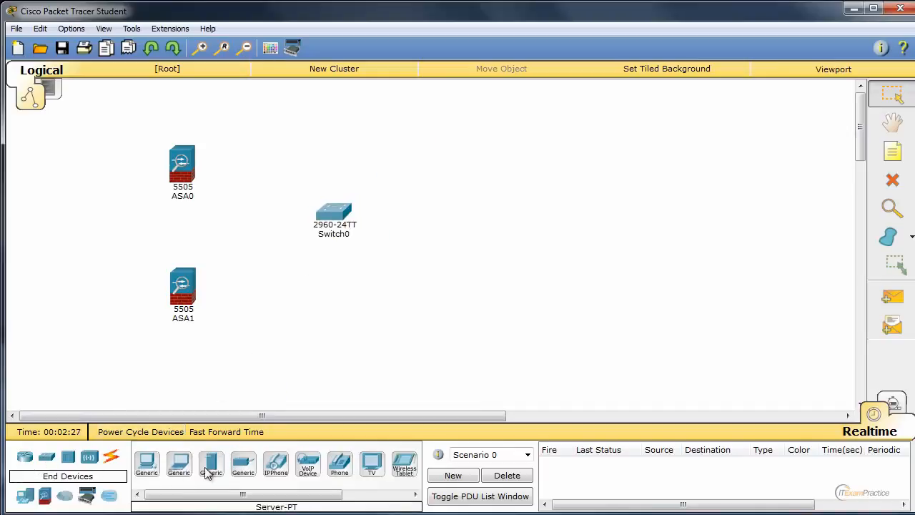
click(146, 465)
click(504, 164)
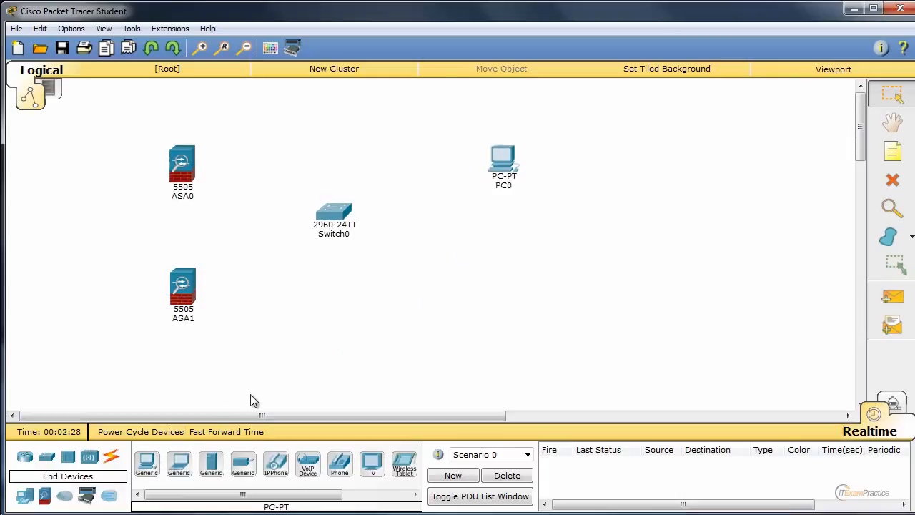
Connect ASA0's Ethernet0/1 to the switch's FastEthernet0/1 with a copper straight-through cable
click(111, 457)
click(206, 466)
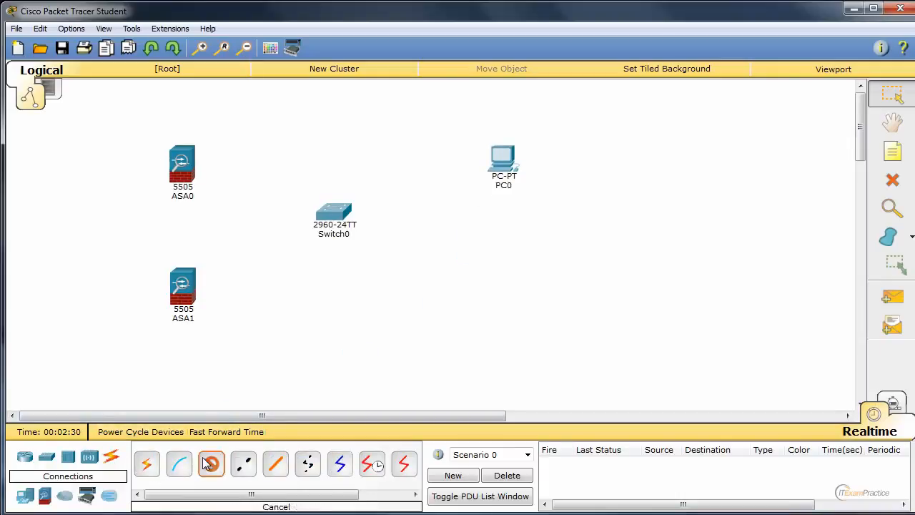
click(188, 163)
click(205, 204)
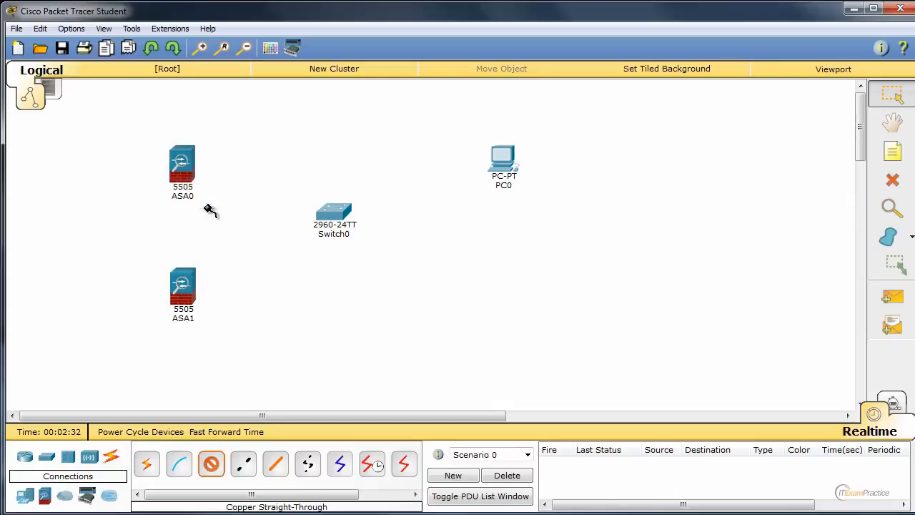
click(339, 222)
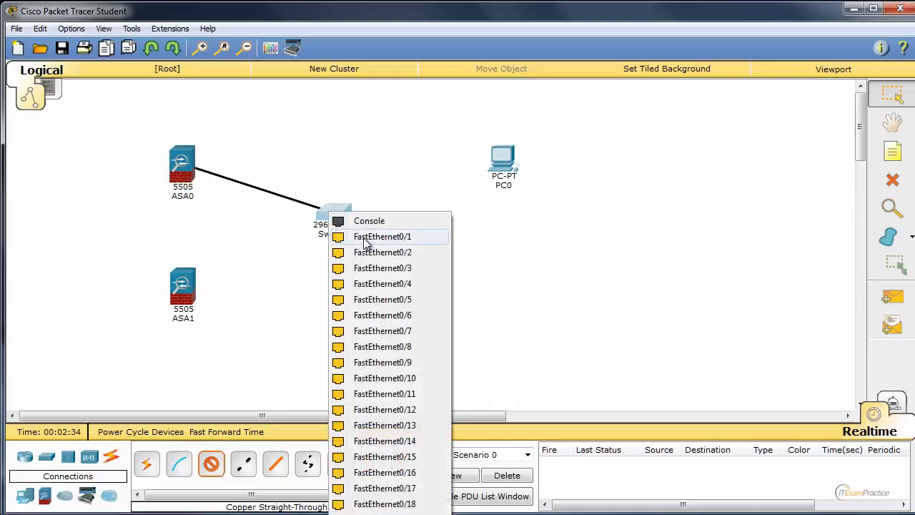
click(364, 237)
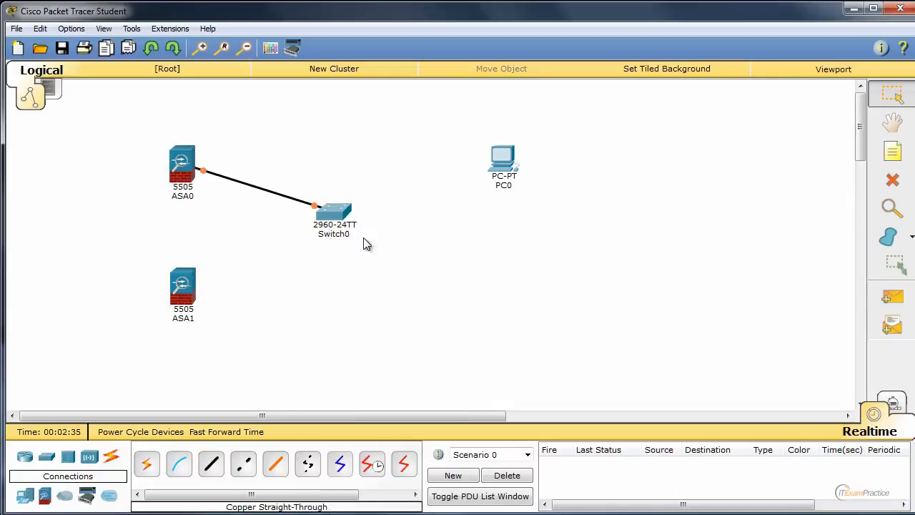
Connect ASA1's Ethernet0/1 to the switch's FastEthernet0/2 with a copper straight-through cable
click(211, 465)
click(184, 284)
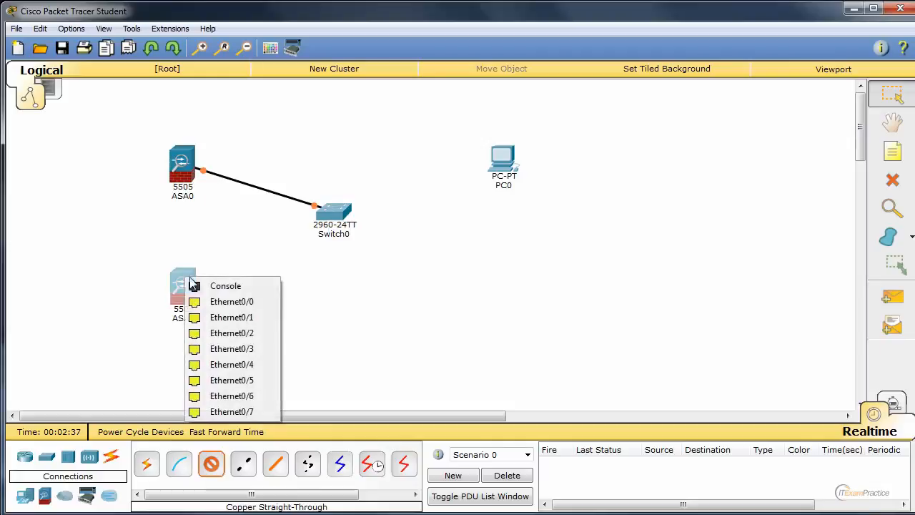
click(219, 317)
click(339, 219)
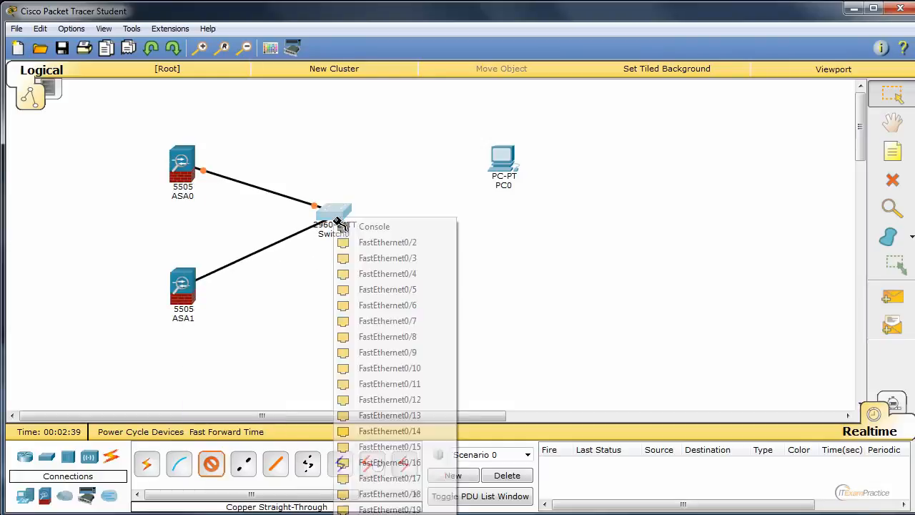
click(373, 244)
Add the notes F0/1 and F0/2 beside the switch ends of the ASA0 and ASA1 links
click(895, 153)
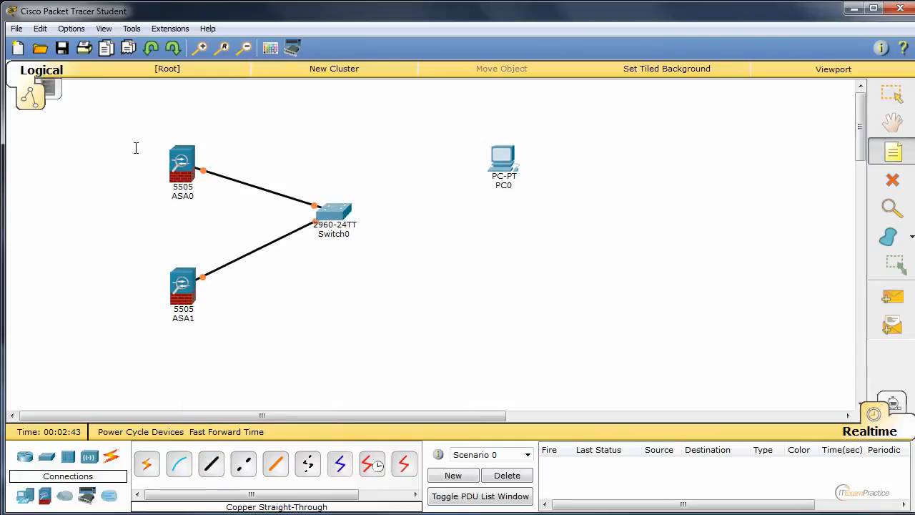
click(291, 185)
text(F0/1)
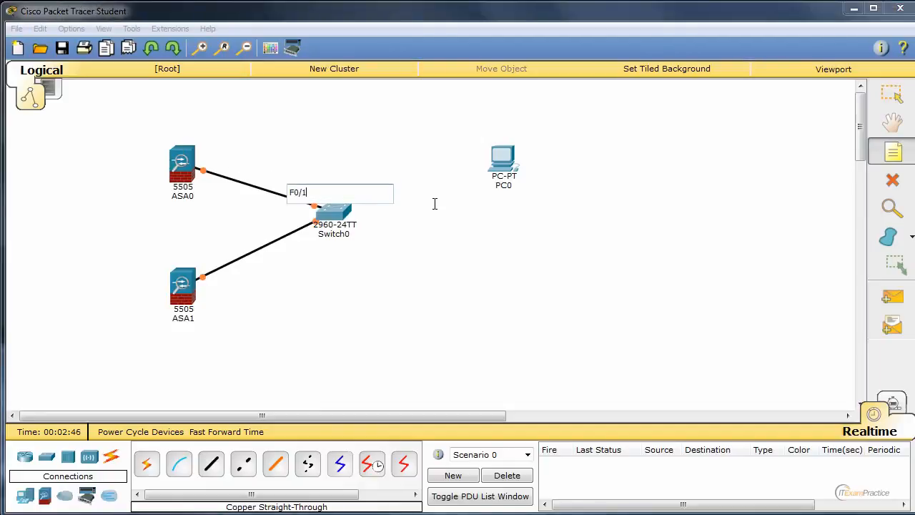
click(434, 205)
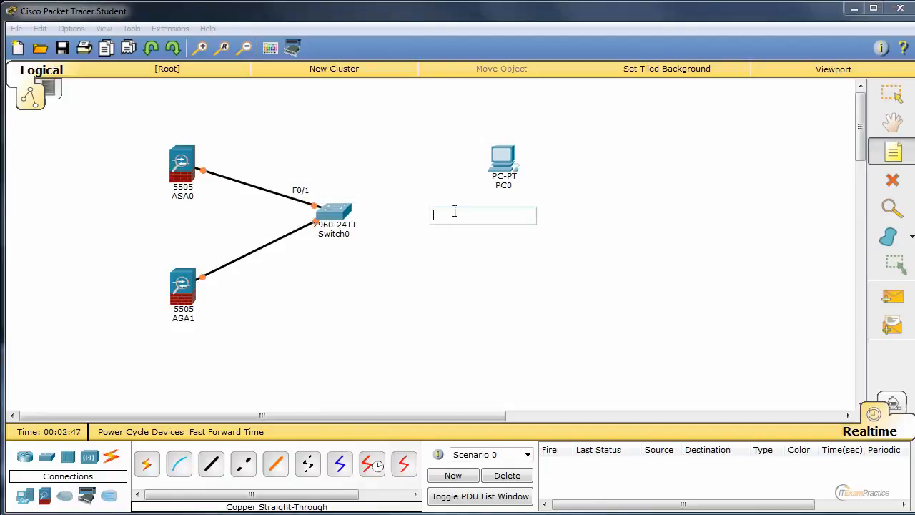
click(303, 246)
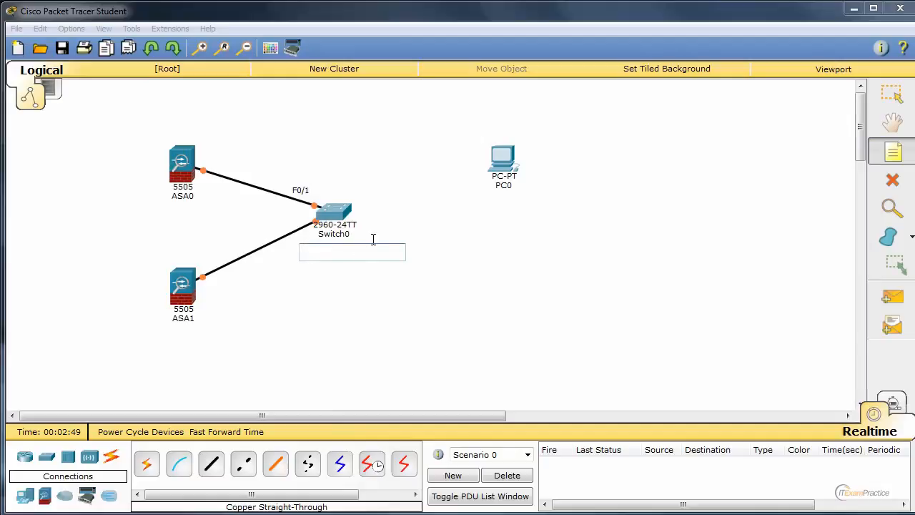
text(F0/2)
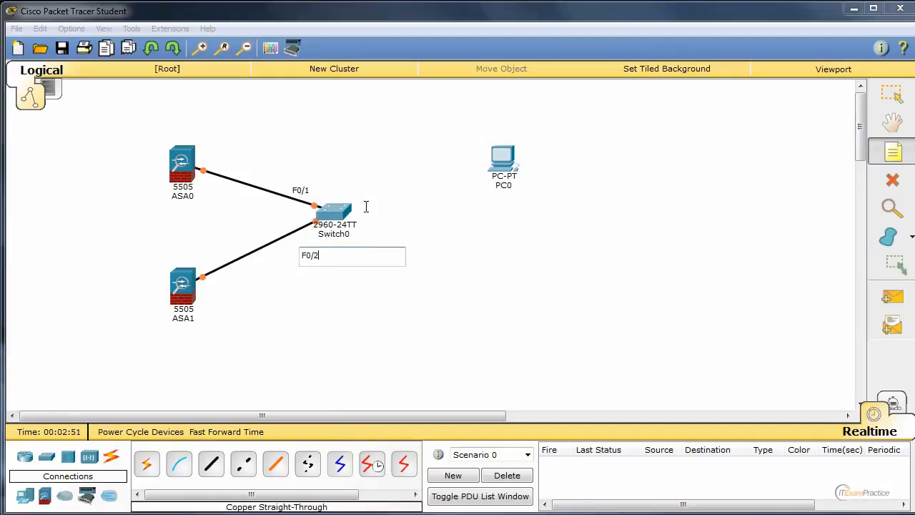
Add the note F0/10 on the PC-facing side of the switch and move it slightly upward
click(364, 197)
text(F0/10)
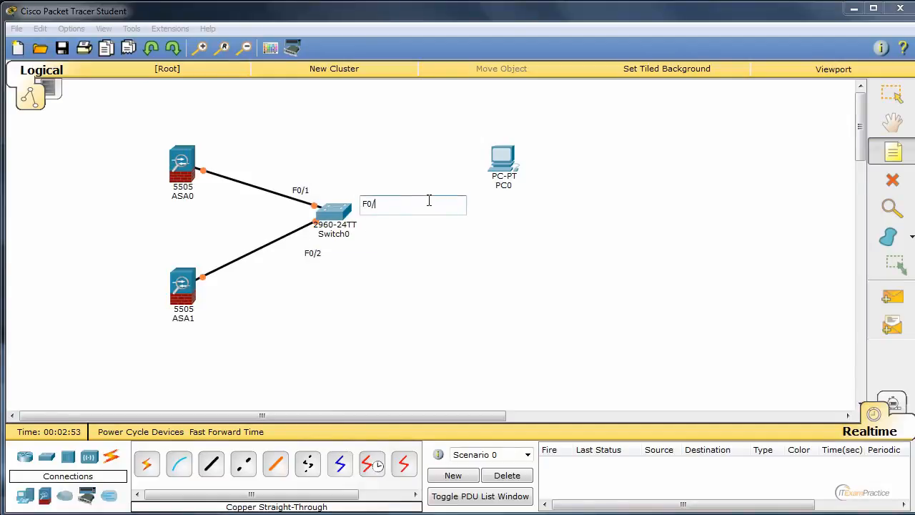
click(426, 249)
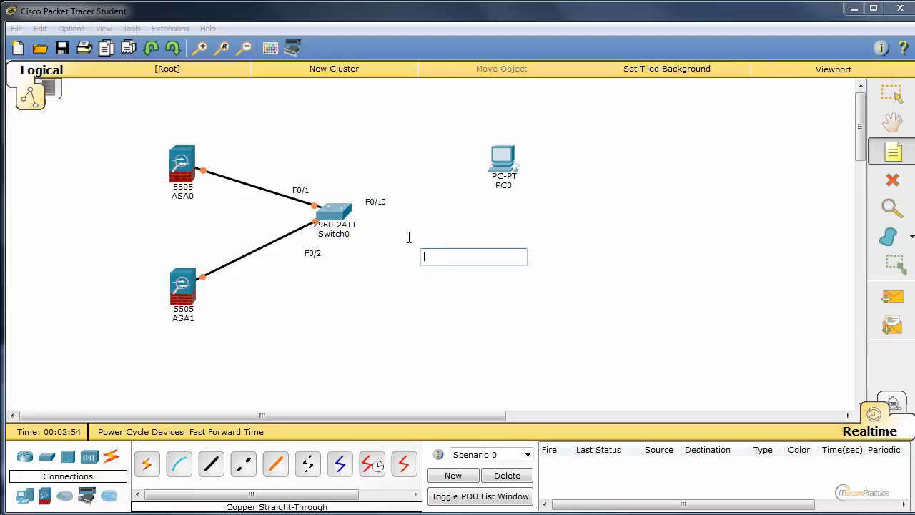
click(382, 204)
click(891, 93)
drag(379, 203, 372, 197)
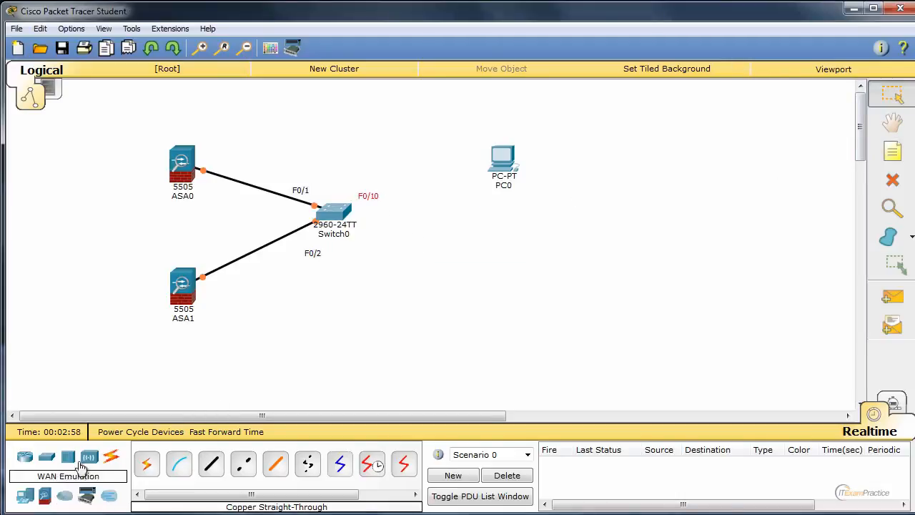
Connect the switch's FastEthernet0/10 to PC0 with a copper straight-through cable
click(211, 464)
click(343, 212)
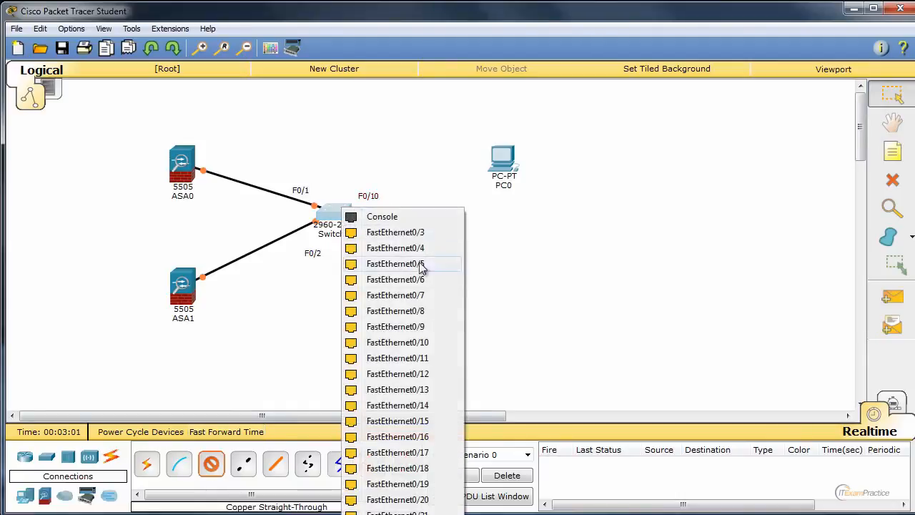
click(428, 343)
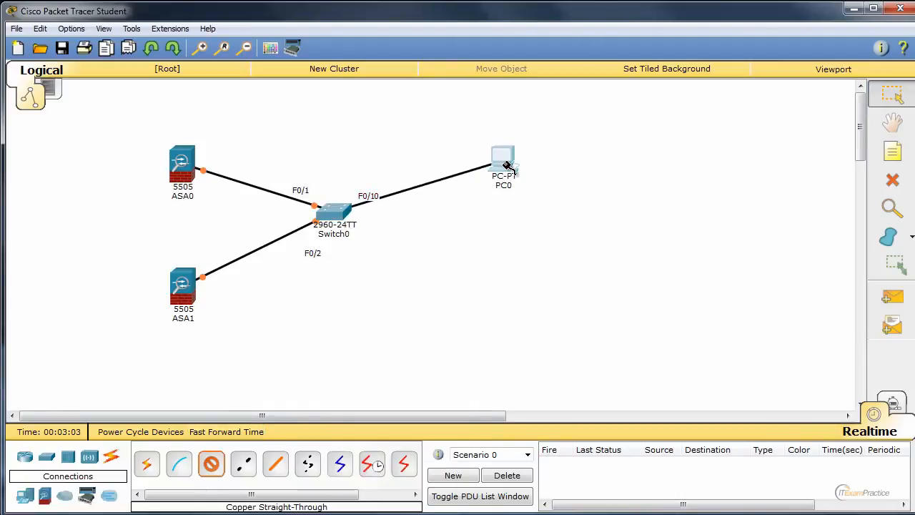
click(501, 172)
click(548, 189)
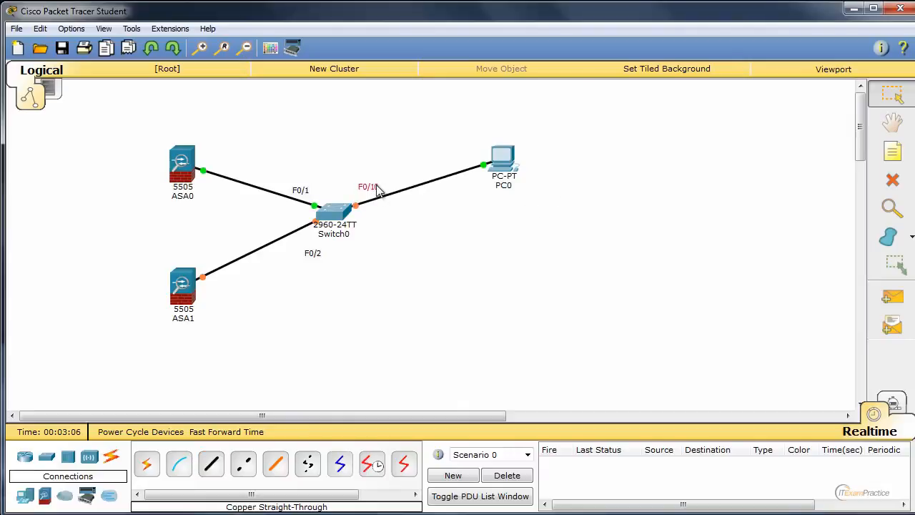
View ASA1's command line interface during startup, then close the device window
click(185, 289)
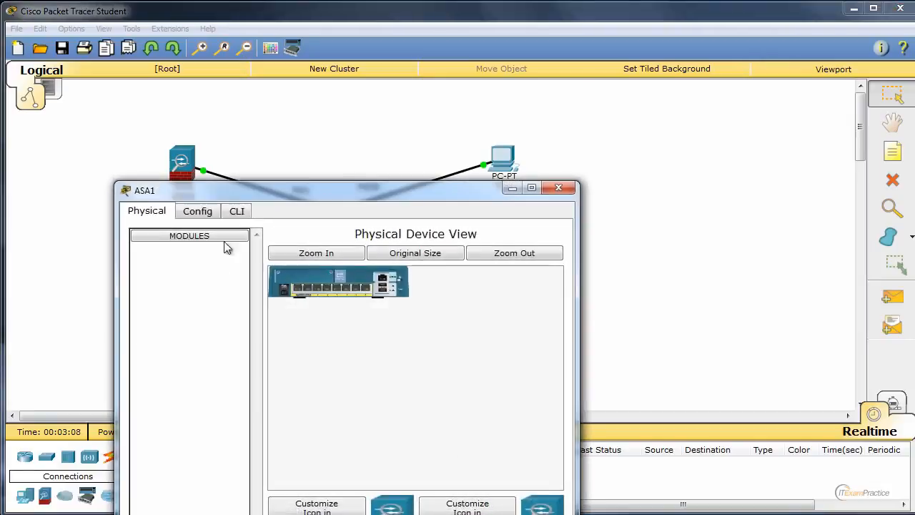
click(238, 211)
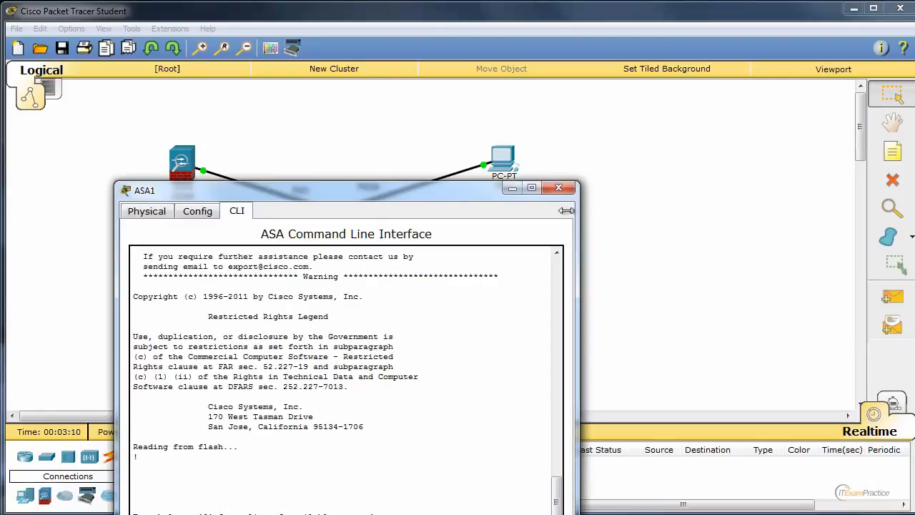
click(558, 187)
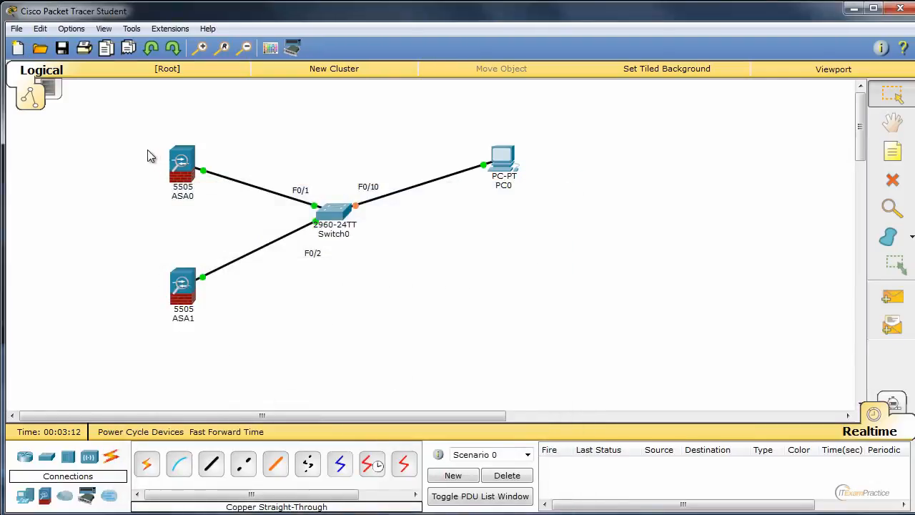
drag(107, 101, 237, 208)
click(269, 173)
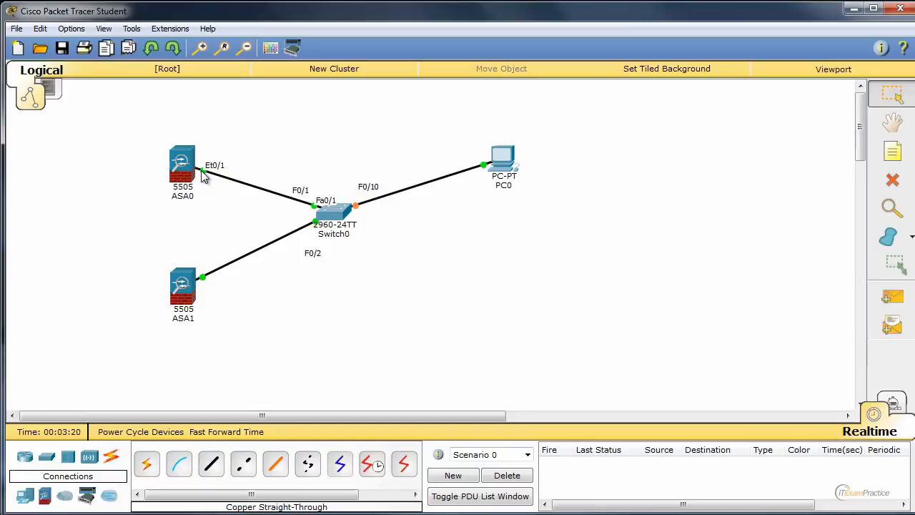
drag(145, 127, 241, 213)
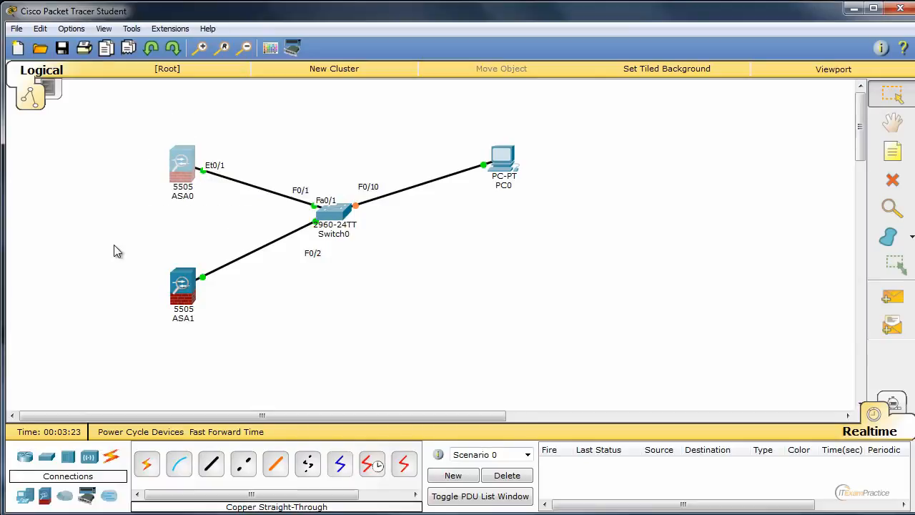
drag(114, 246, 227, 323)
click(306, 332)
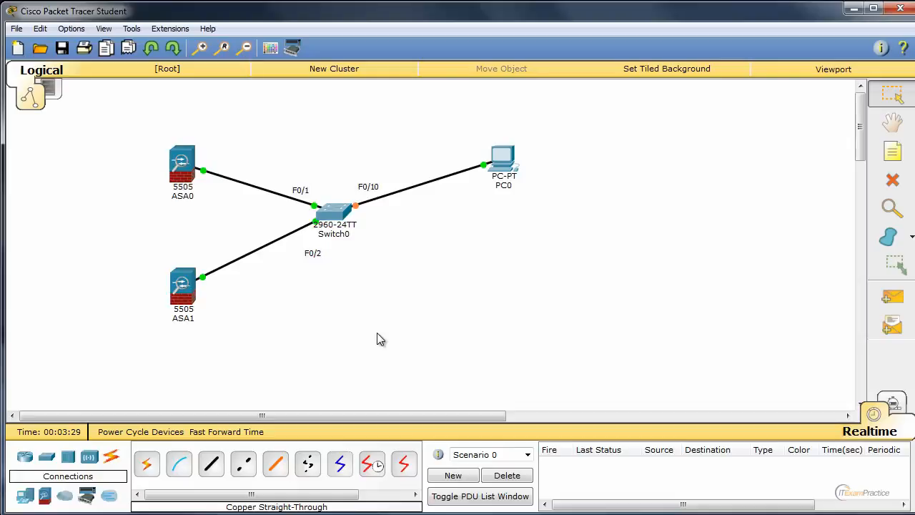
Request an IPv4 address for PC0 through DHCP, return its IP configuration to Static, and close the device window
click(511, 166)
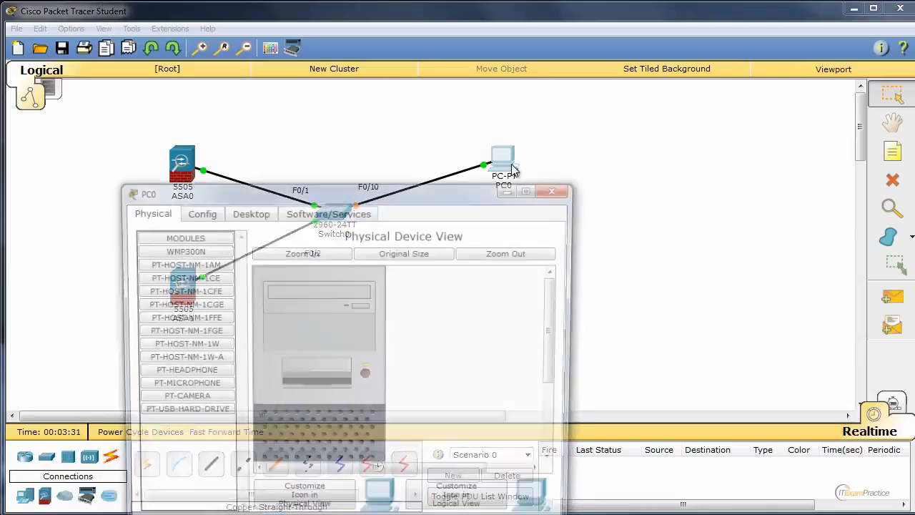
drag(370, 190, 751, 102)
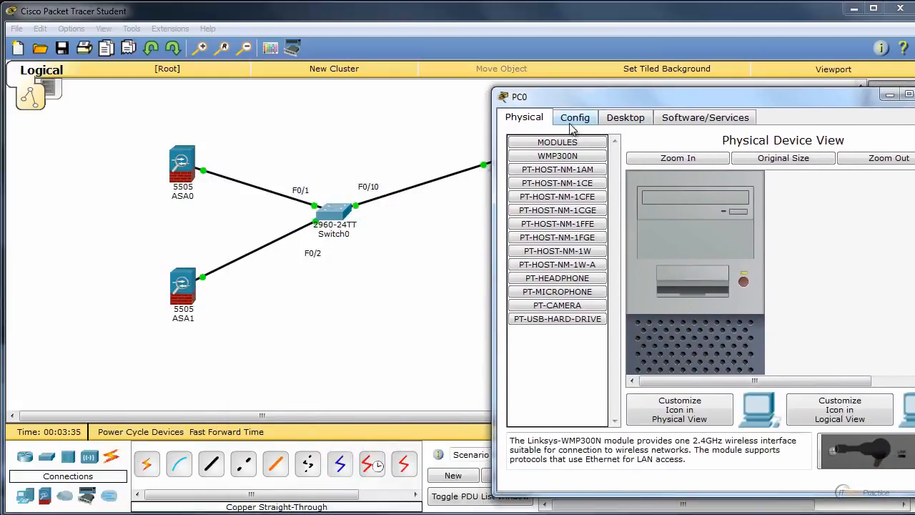
click(587, 118)
click(615, 120)
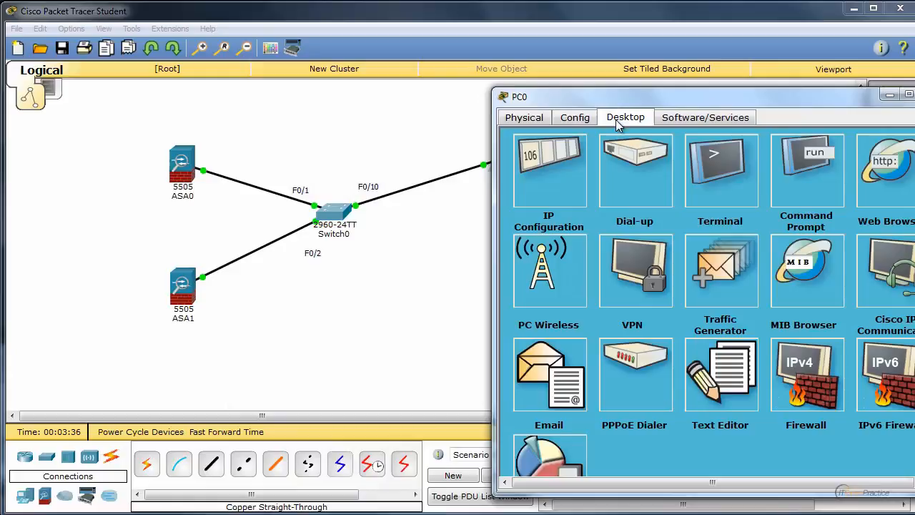
click(555, 191)
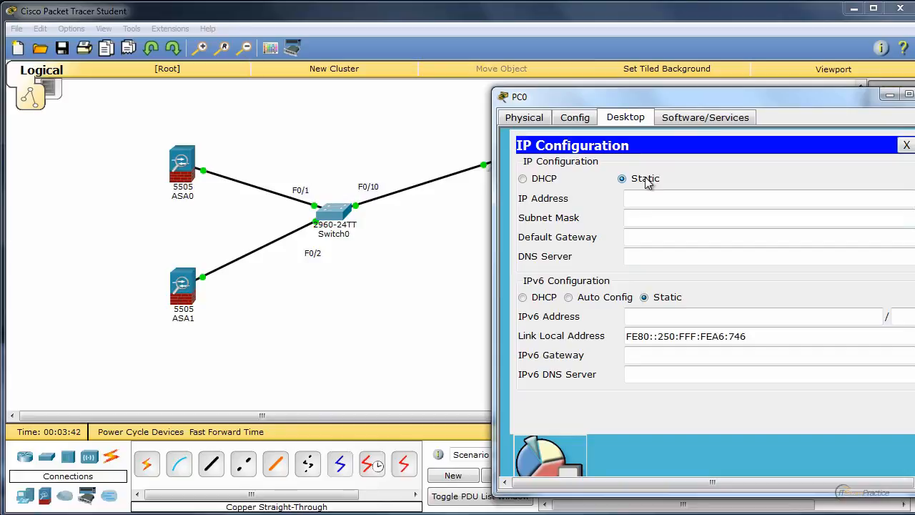
click(524, 179)
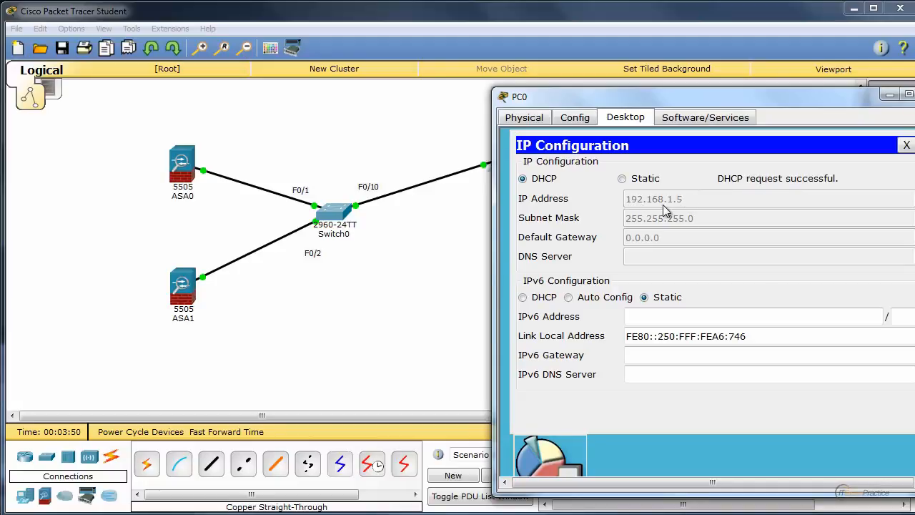
click(646, 180)
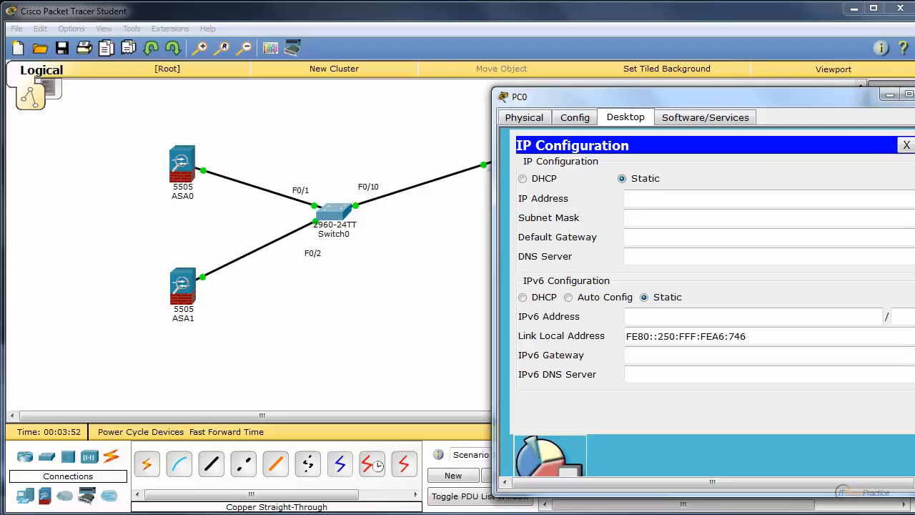
click(914, 94)
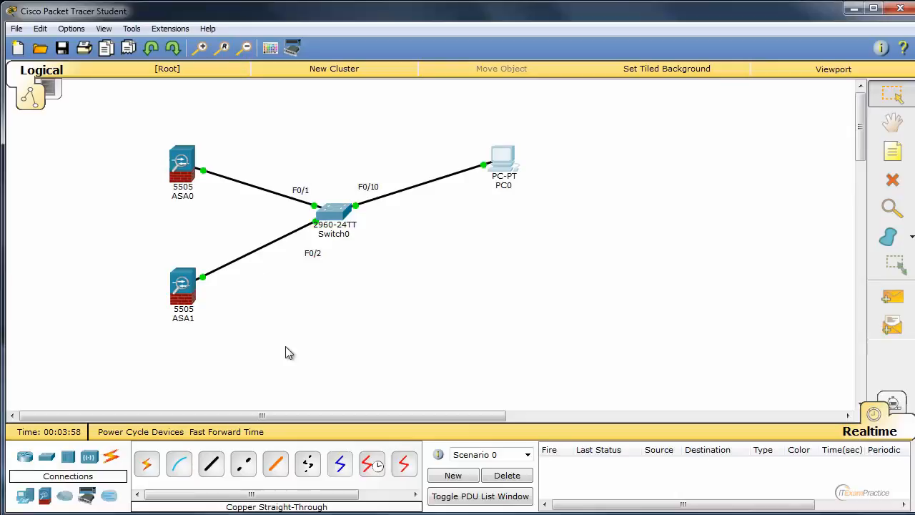
drag(639, 348, 266, 329)
drag(128, 99, 128, 98)
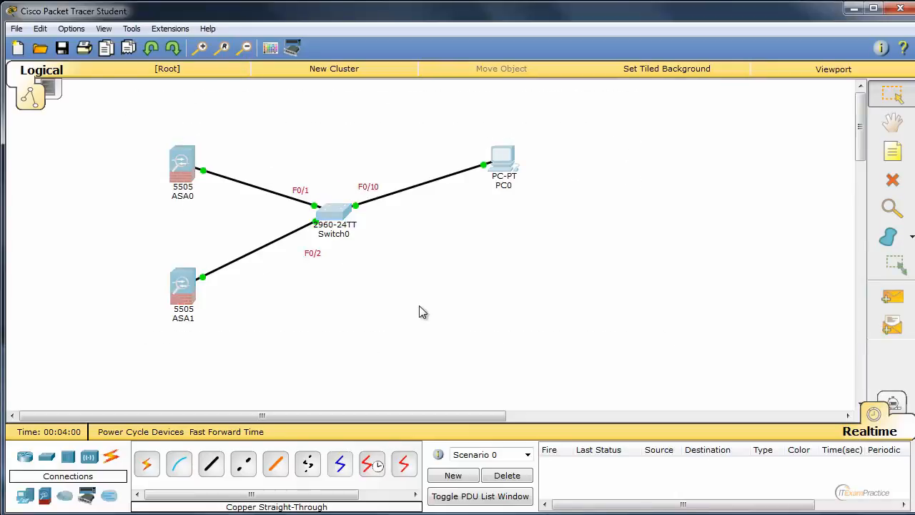
click(421, 311)
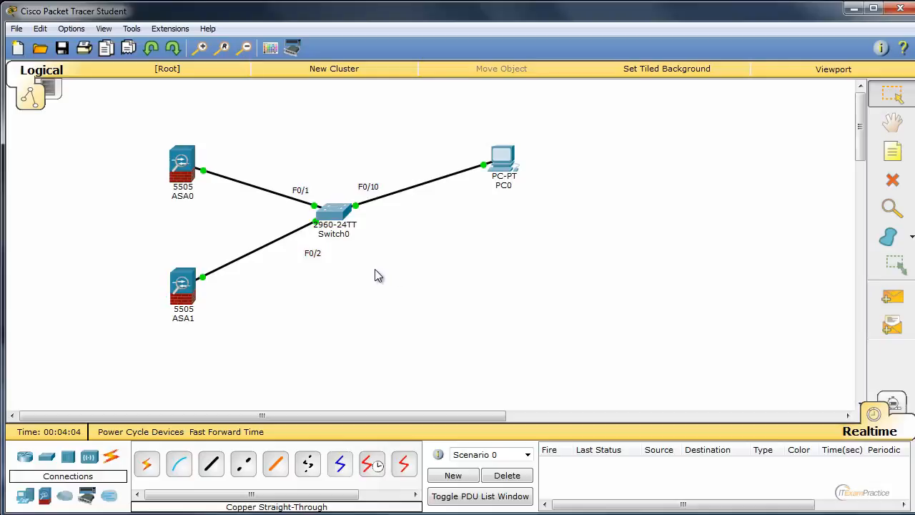
Open Switch0's command line interface and enter global configuration mode with en and conf t
click(337, 214)
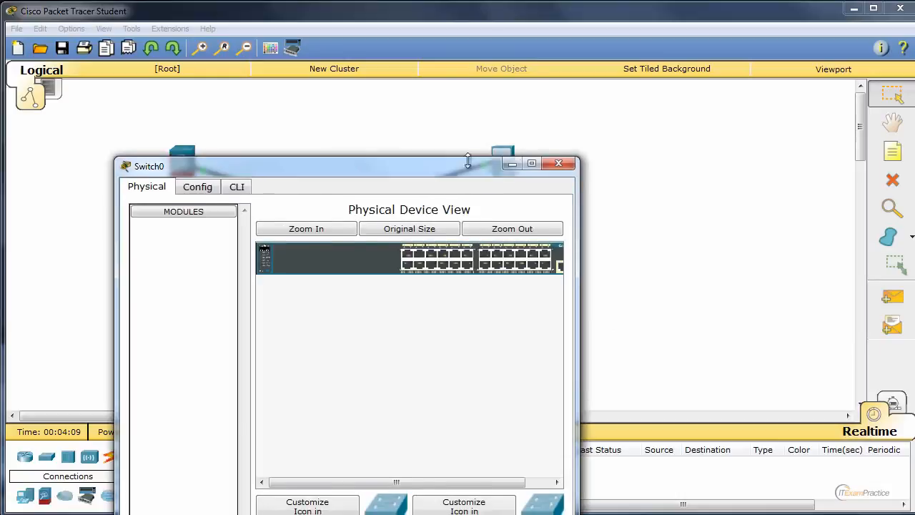
drag(357, 201, 635, 118)
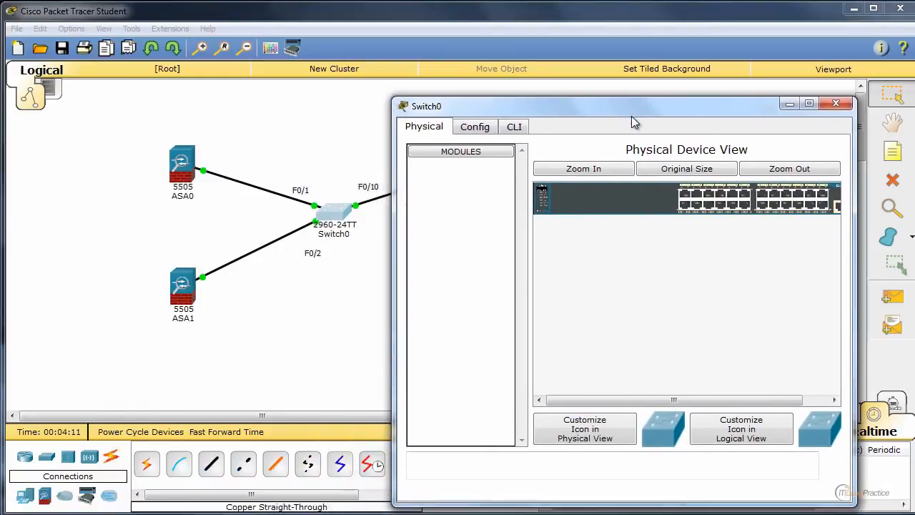
click(514, 127)
key(Return)
key(Return)
key(Return)
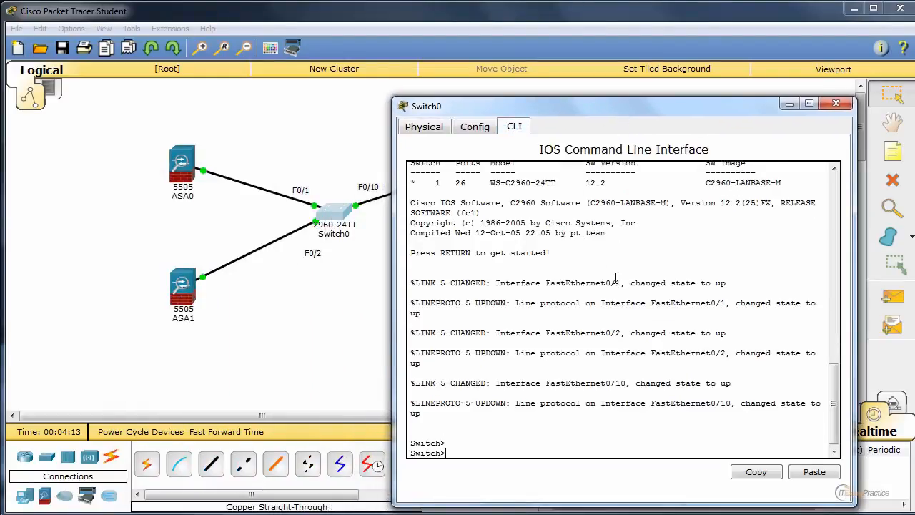
text(en)
key(Return)
text(co)
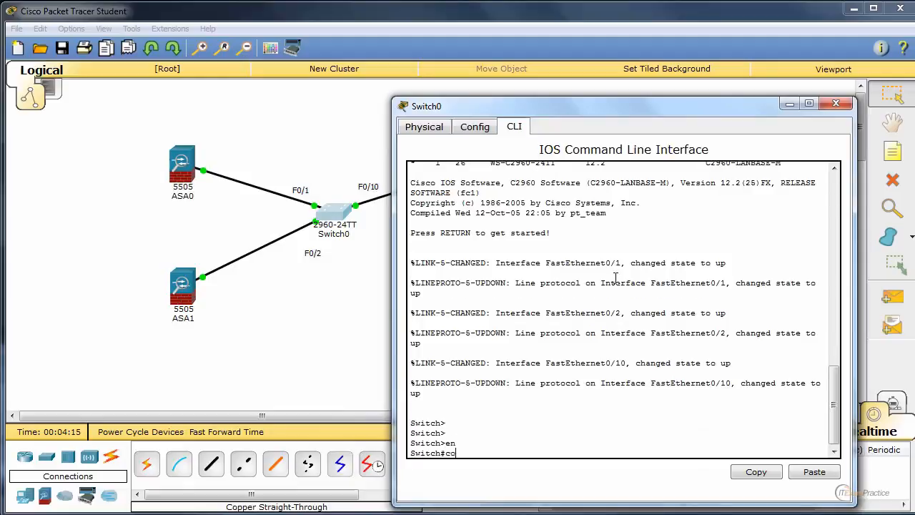
text(nf t)
key(Return)
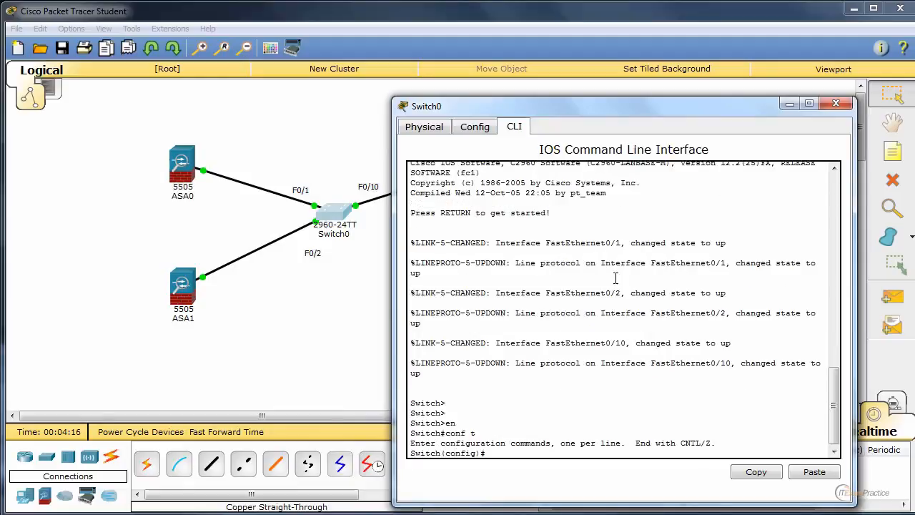
Enable DHCP snooping globally on Switch0 with the command ip dhcp snooping
text(ip dh)
key(Tab)
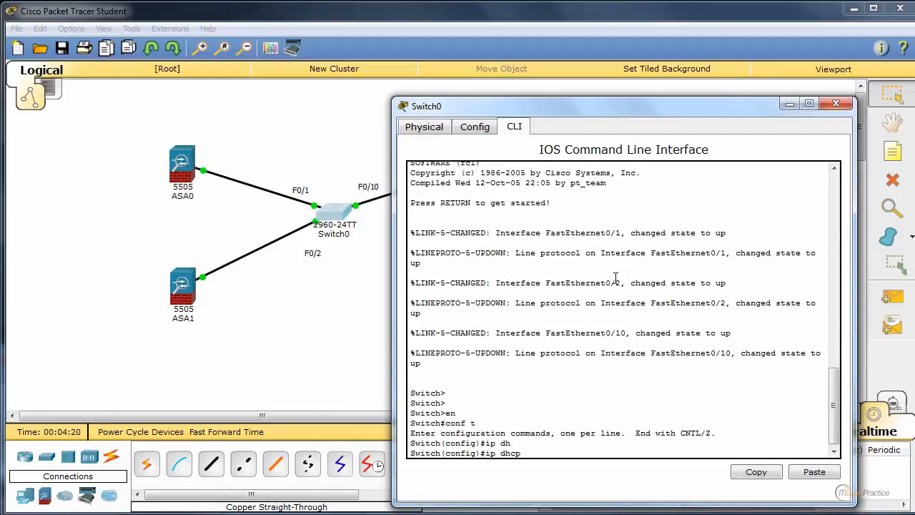
text(sn)
key(Tab)
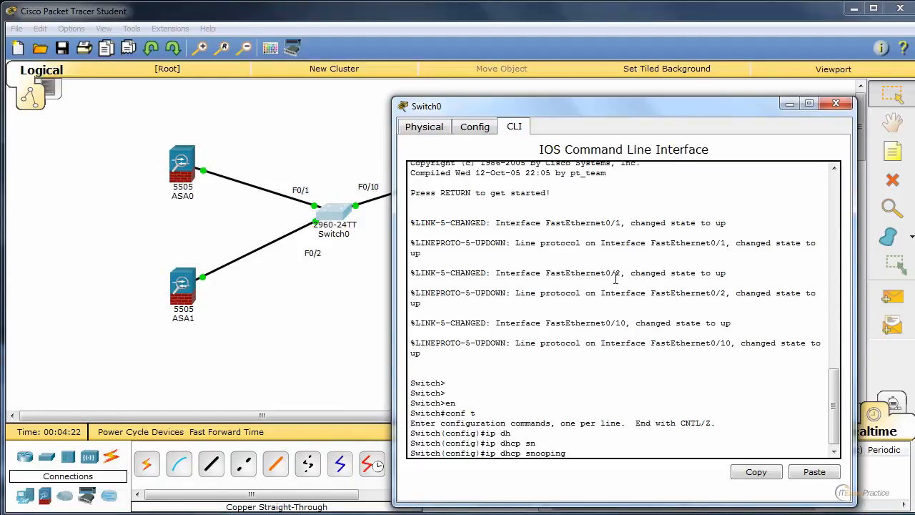
key(Return)
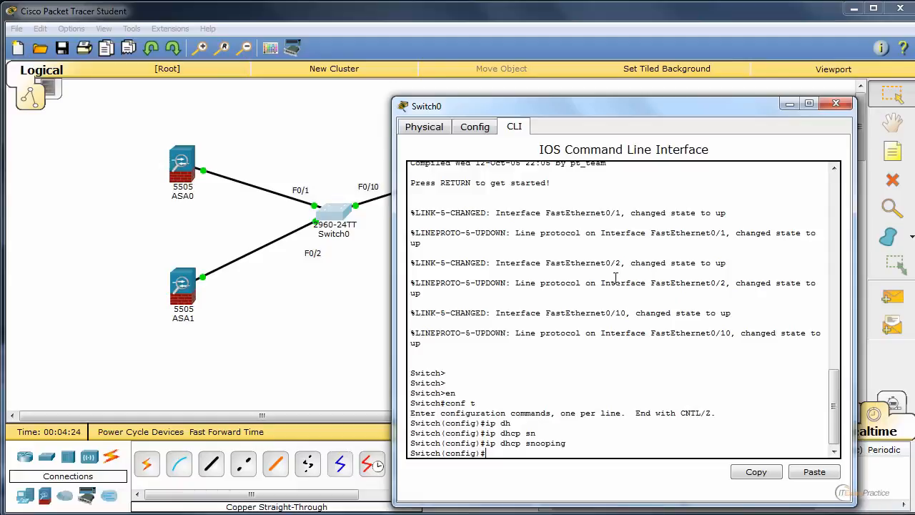
Enable DHCP snooping for VLAN 1 with the command ip dhcp snooping vlan 1
key(Up)
text(vl)
key(Tab)
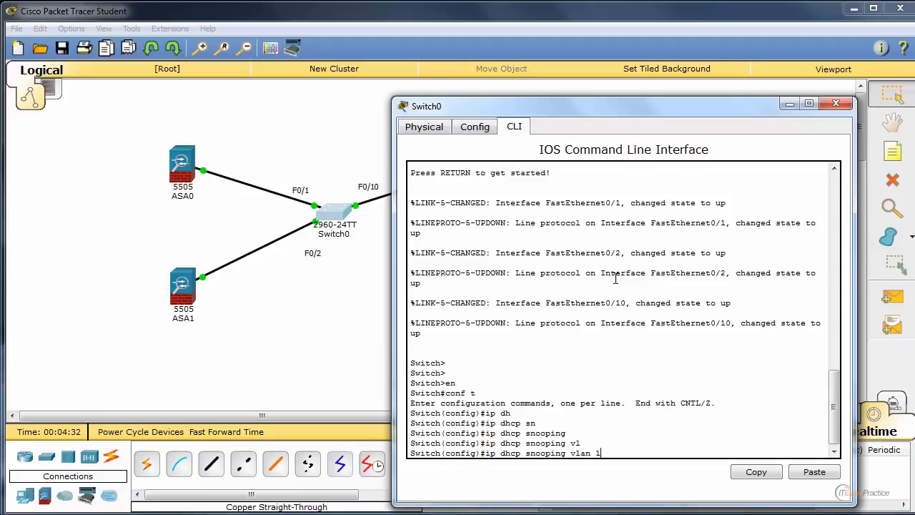
text(1)
key(Return)
Display the VLAN table with do sh vla and examine VLAN 1's ports, then exit configuration mode and close Switch0's window
text(do sh vla)
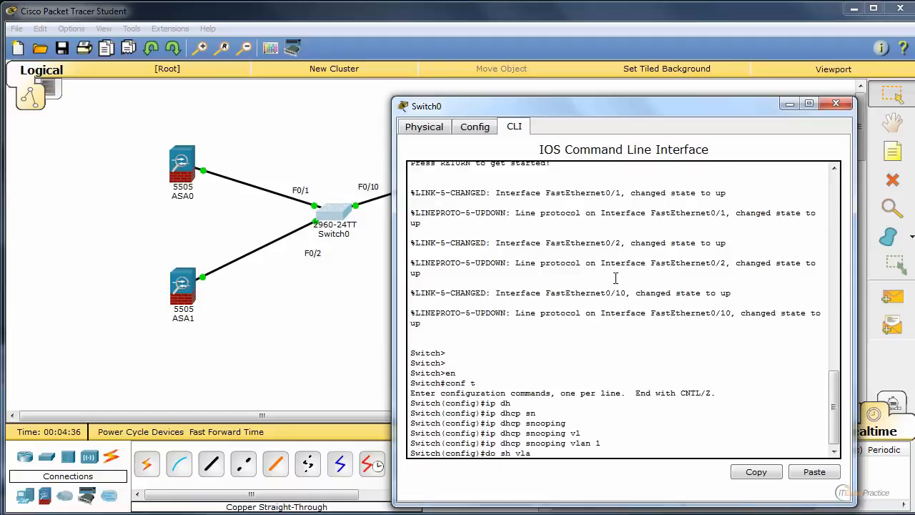
key(Return)
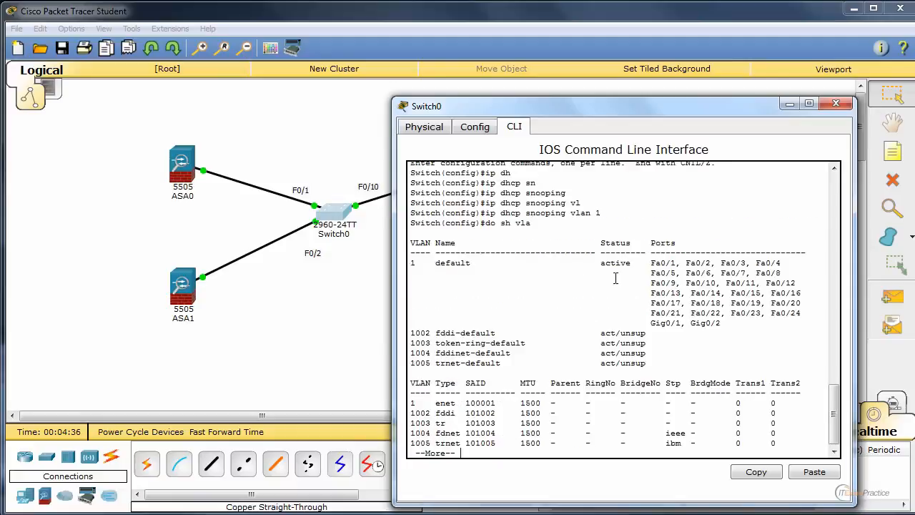
drag(430, 262, 760, 328)
click(733, 304)
drag(566, 192, 468, 193)
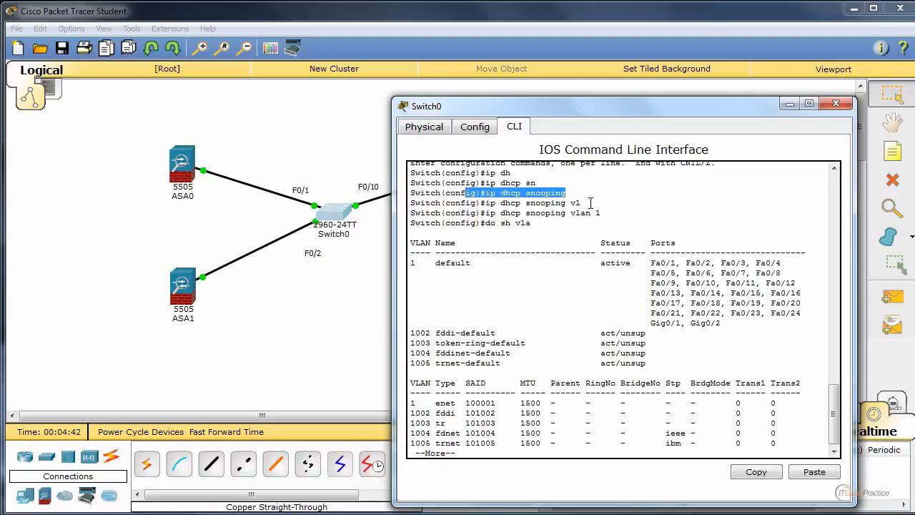
drag(606, 212, 492, 214)
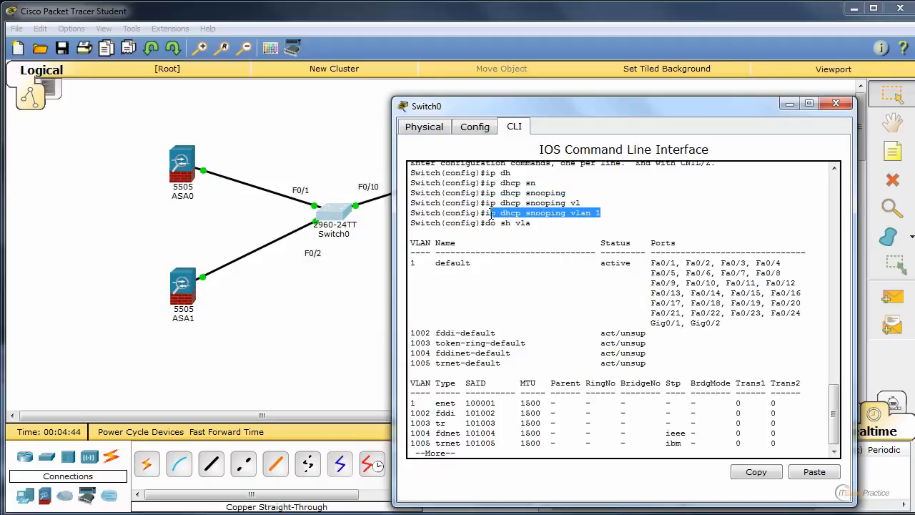
key(space)
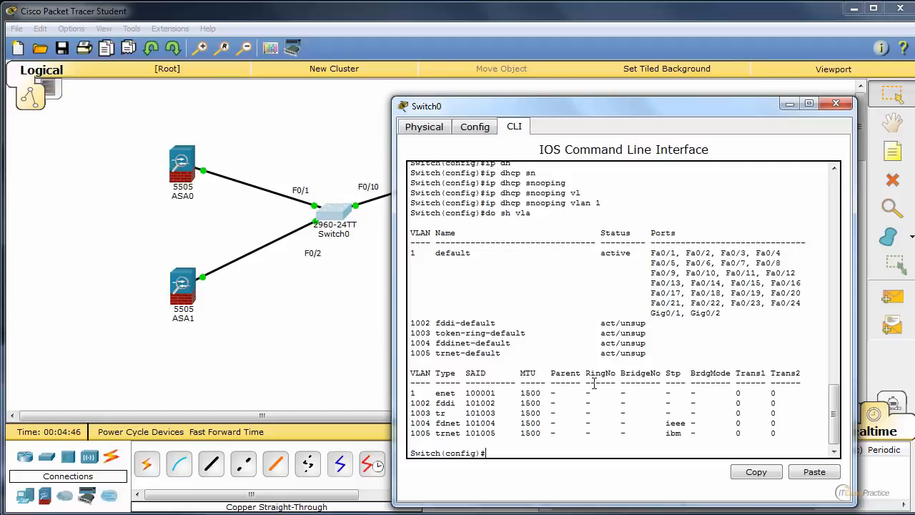
key(ctrl+z)
click(836, 103)
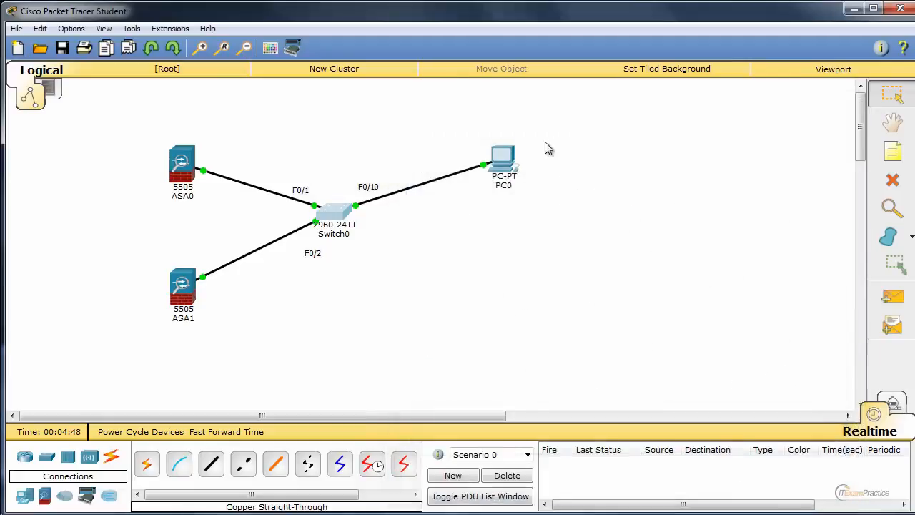
Set PC0's IPv4 configuration to DHCP to request an address again, then close the device window
click(502, 160)
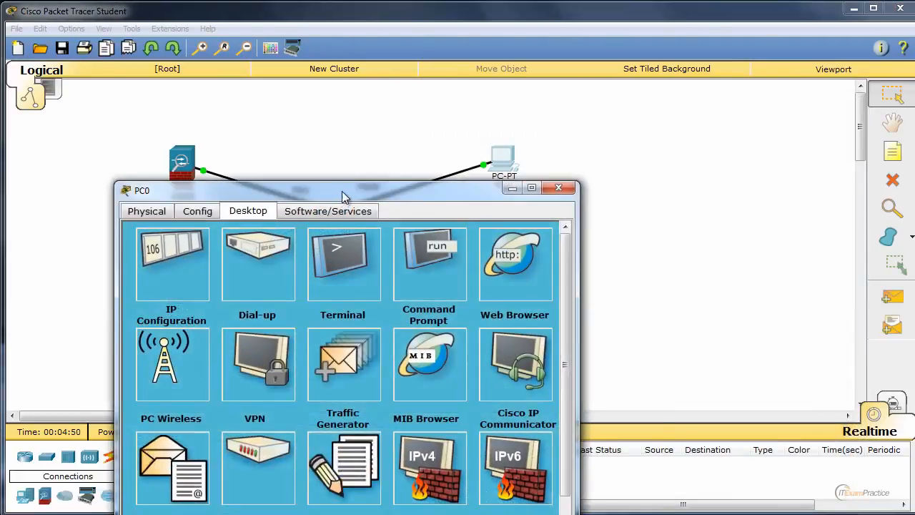
drag(342, 191, 720, 115)
click(588, 165)
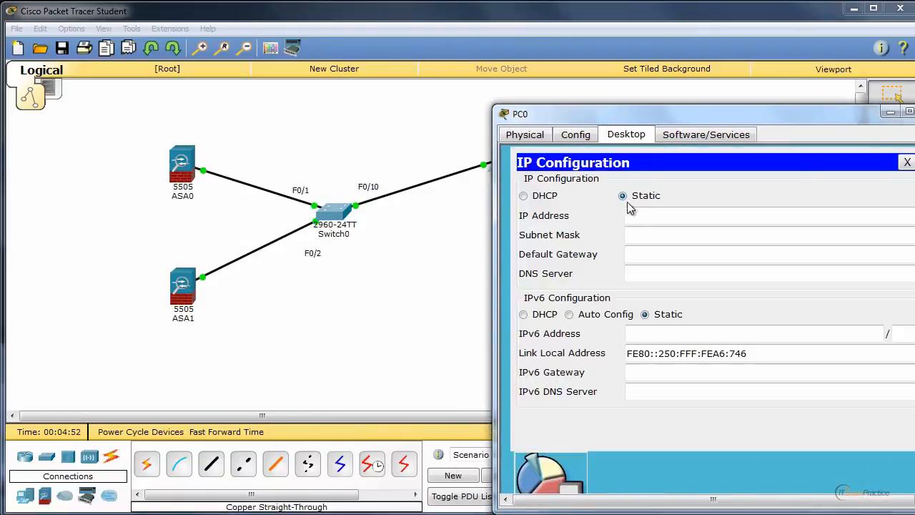
click(543, 196)
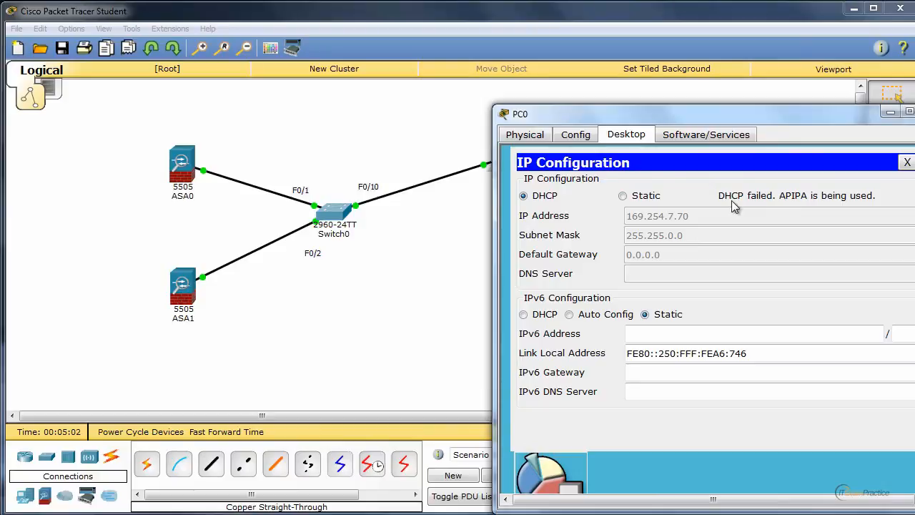
click(914, 111)
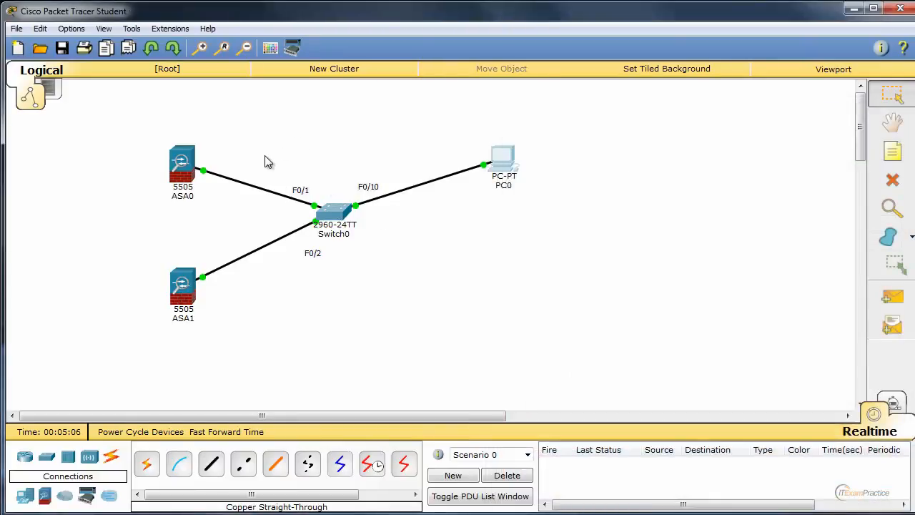
drag(265, 162, 319, 206)
click(403, 271)
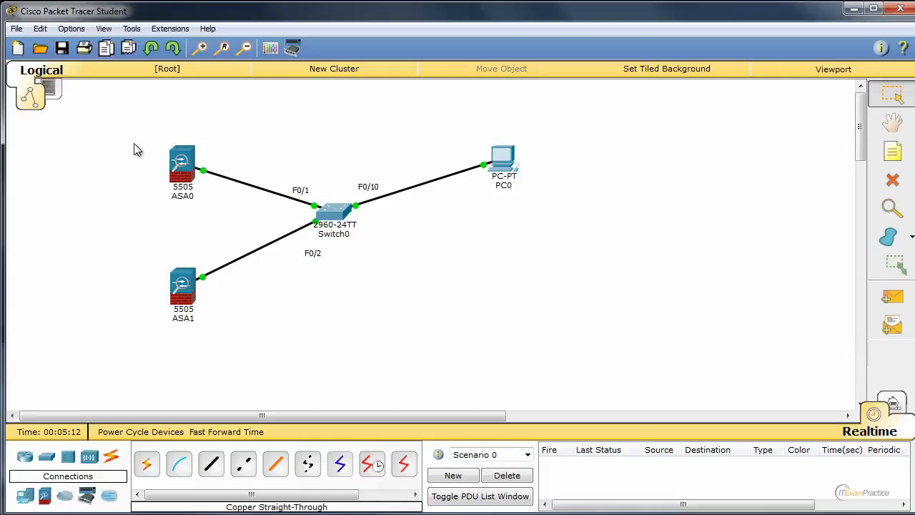
drag(133, 124, 232, 219)
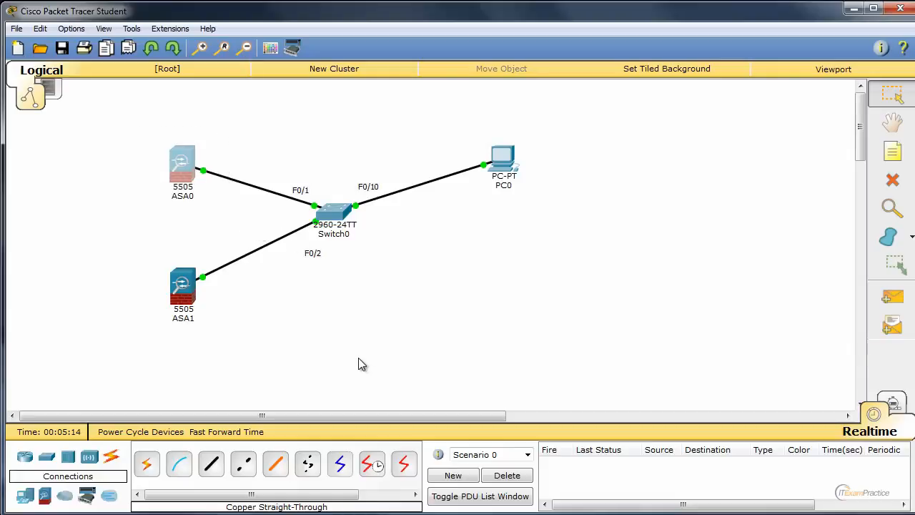
Reopen Switch0's command line and enter interface configuration mode for f0/1
drag(260, 151, 612, 101)
click(336, 212)
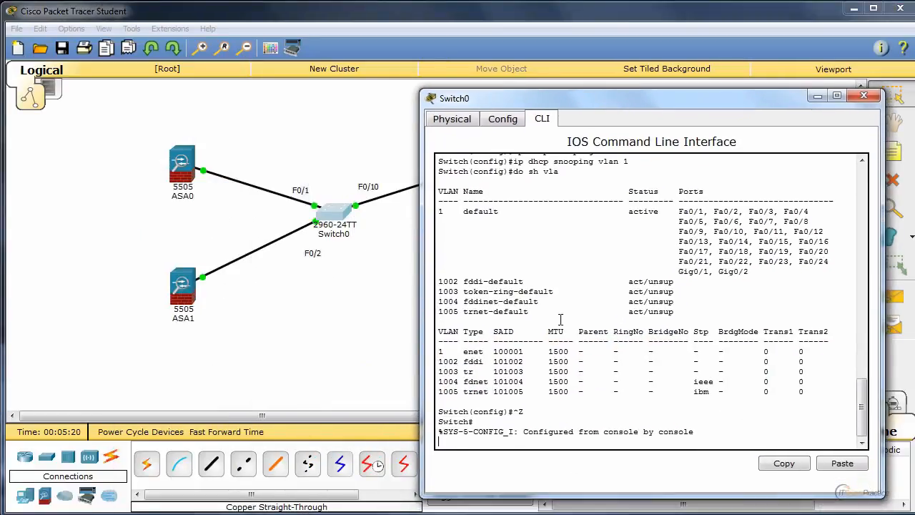
key(Return)
key(Return)
key(Return)
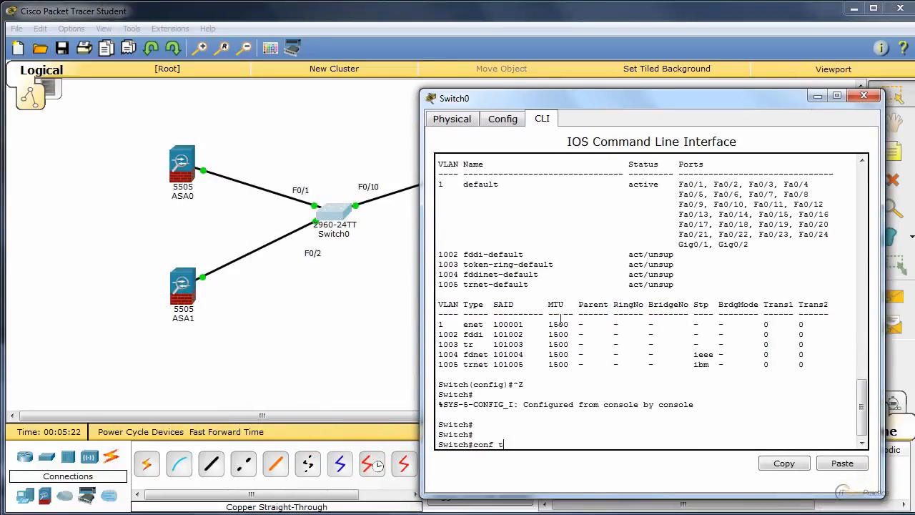
text(conf t)
key(Return)
text(int)
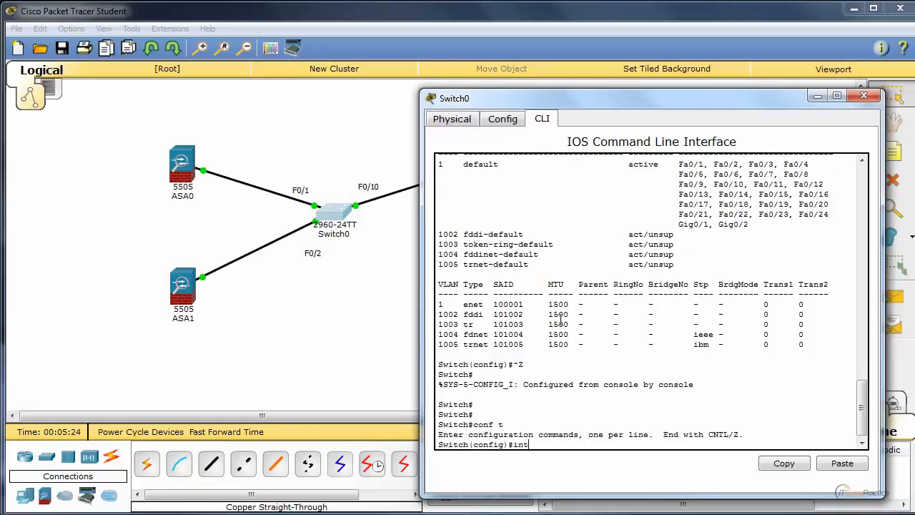
text( f0/1)
key(Return)
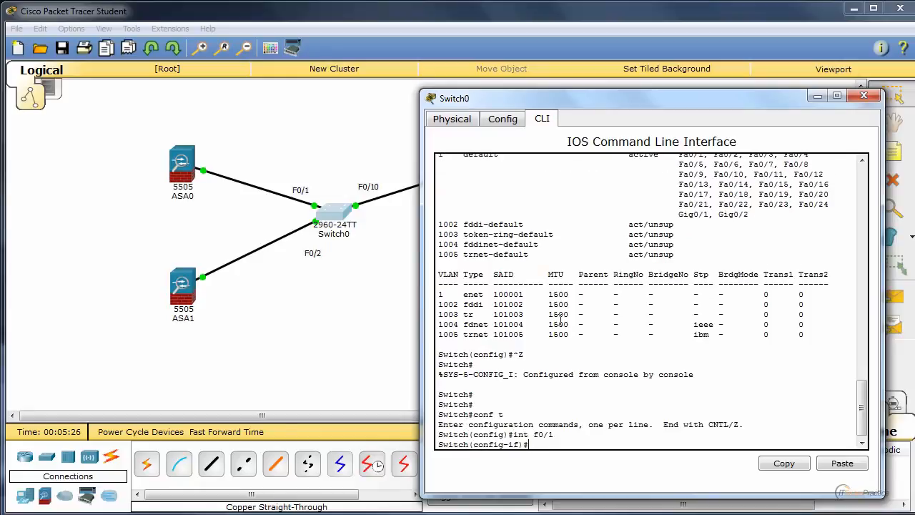
Mark interface f0/1 as trusted with ip dhcp snooping trust, then leave configuration mode and close Switch0's window
text(ip dh)
key(Tab)
text(sn)
key(Tab)
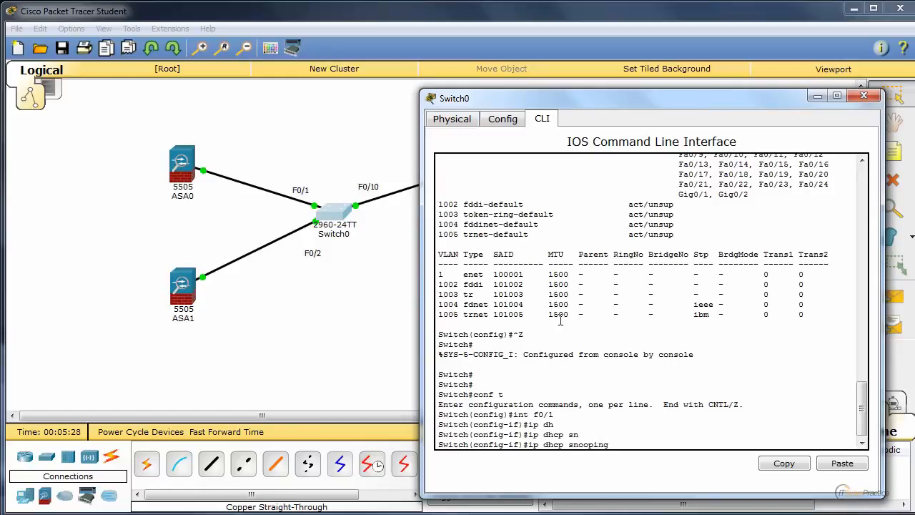
text(tr)
key(Tab)
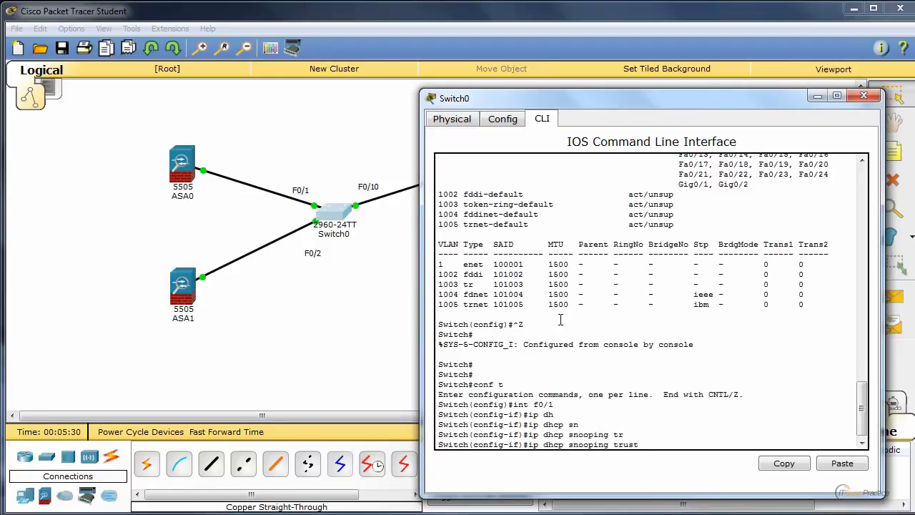
key(Return)
key(ctrl+z)
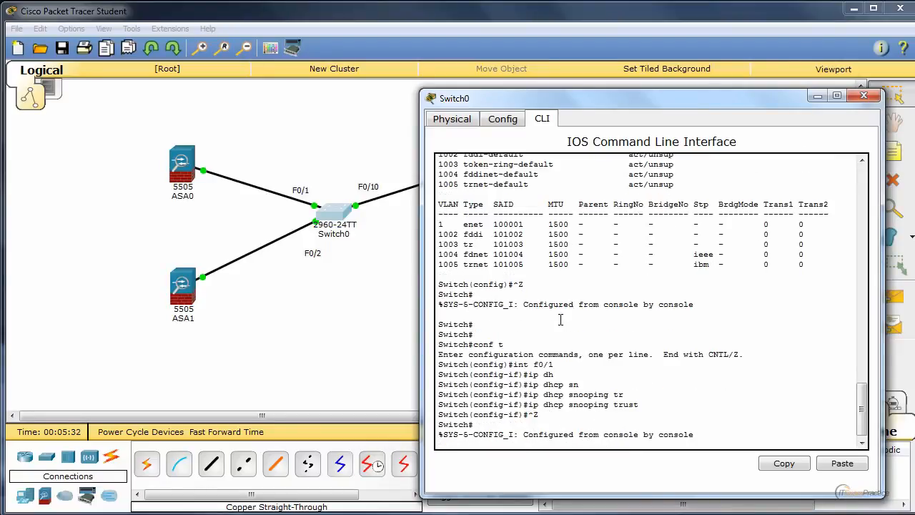
key(Return)
key(Return)
key(Return)
key(Return)
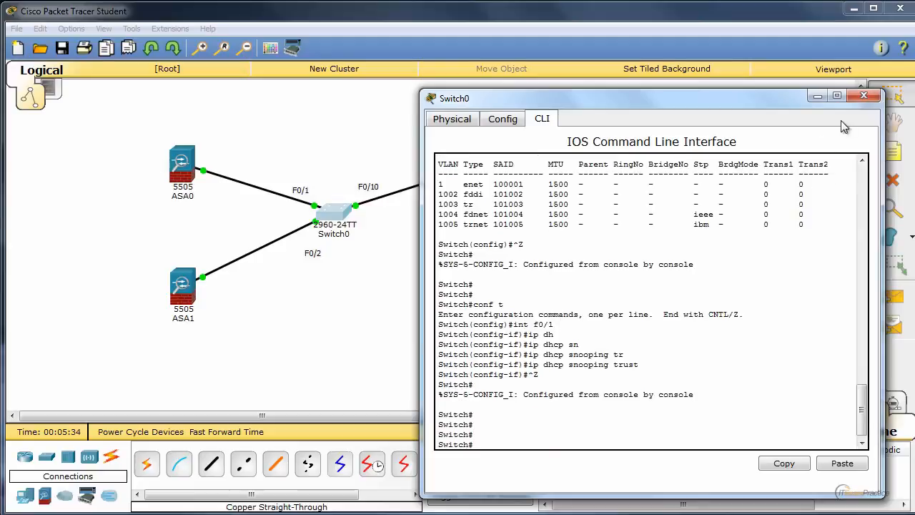
click(863, 96)
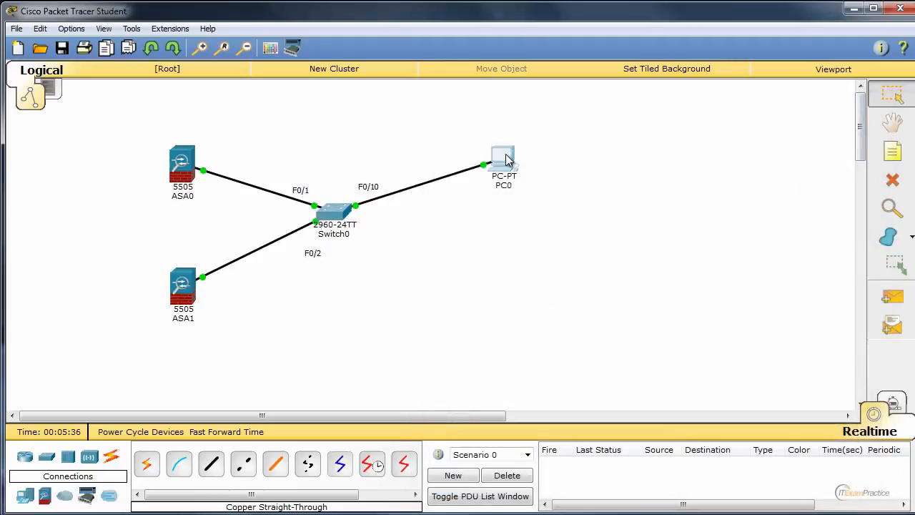
Check PC0's IP configuration for the DHCP request result and assigned address, then close the device window
click(505, 154)
click(171, 261)
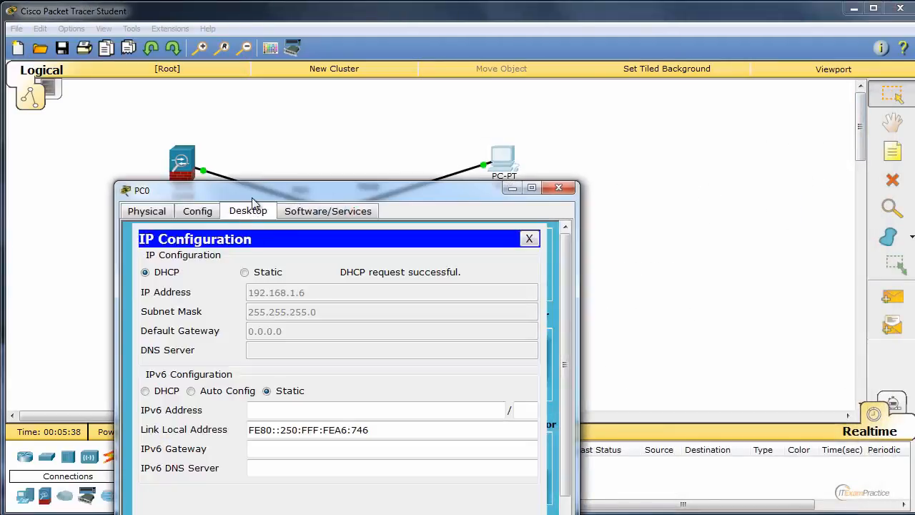
drag(293, 191, 619, 86)
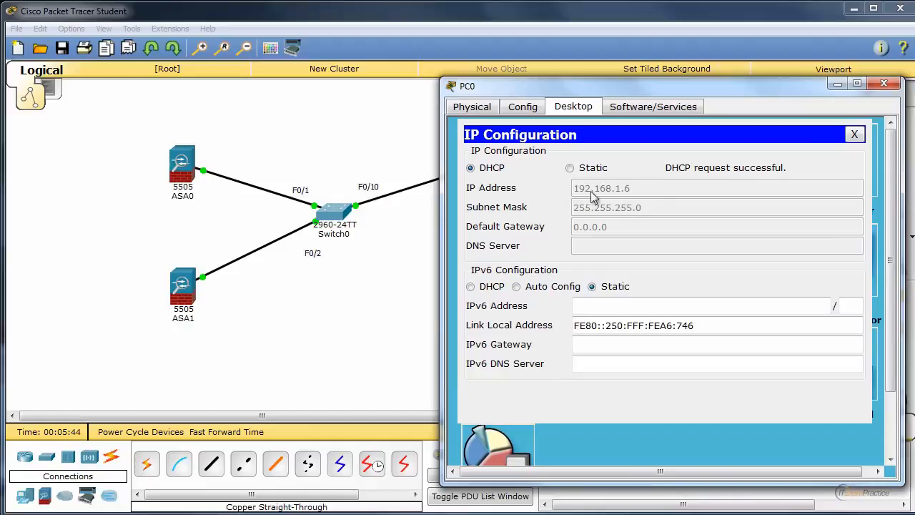
click(885, 85)
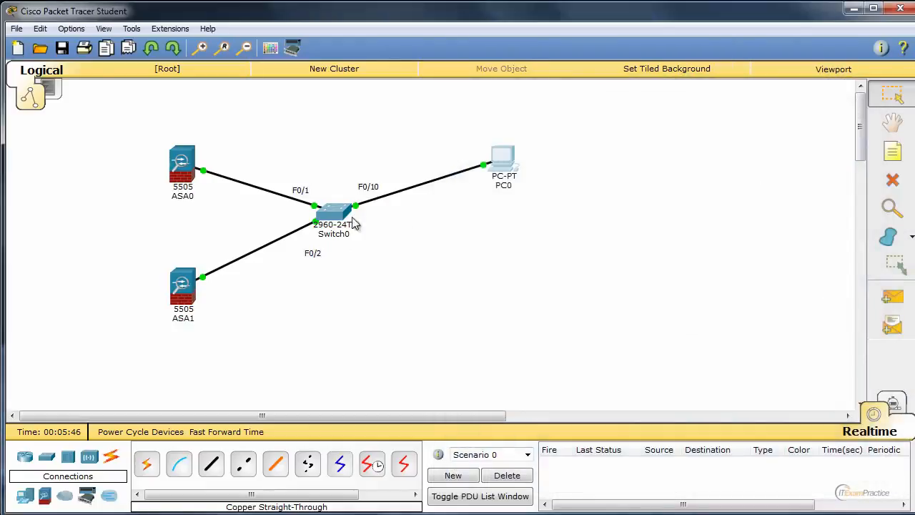
Reopen Switch0's command line and display the DHCP snooping bindings with sh ip dhcp snooping binding
click(336, 212)
drag(347, 195, 604, 105)
text(sh )
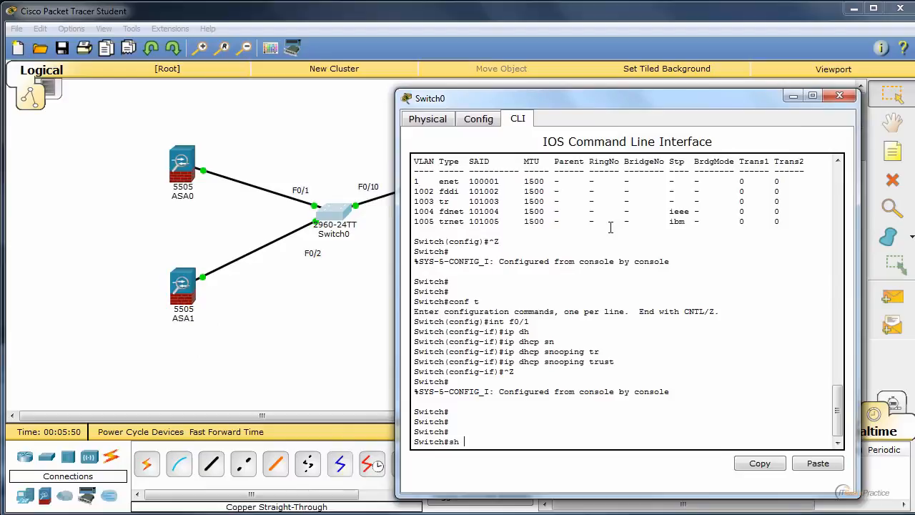
text(ip dj)
key(Tab)
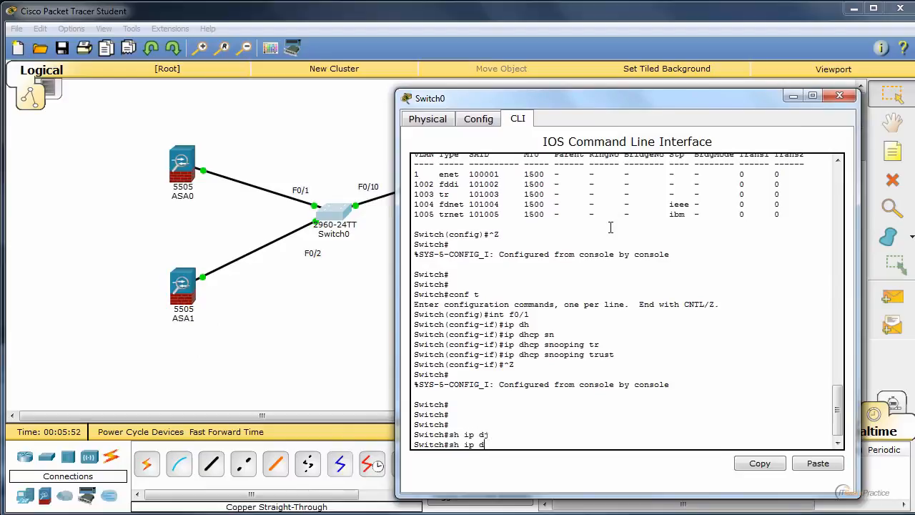
text(h)
key(Tab)
text(sn)
key(Tab)
text(b)
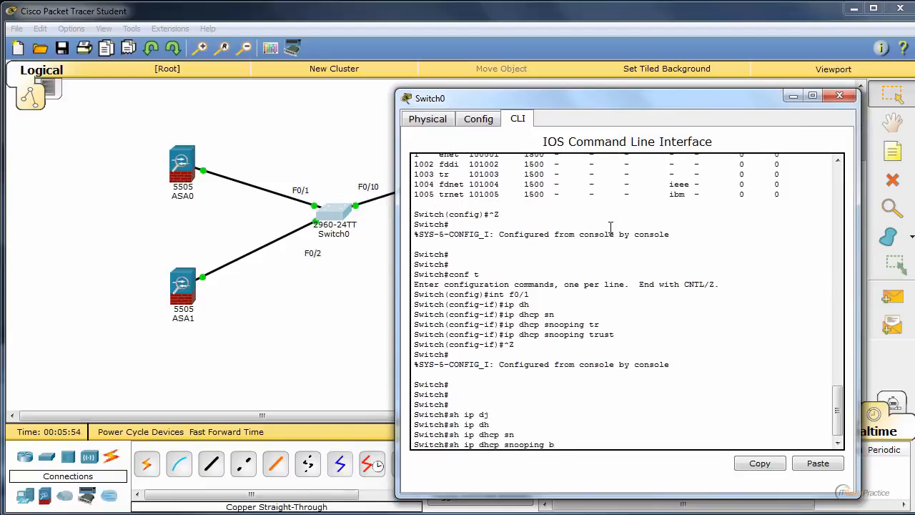
text(i)
key(Tab)
key(Return)
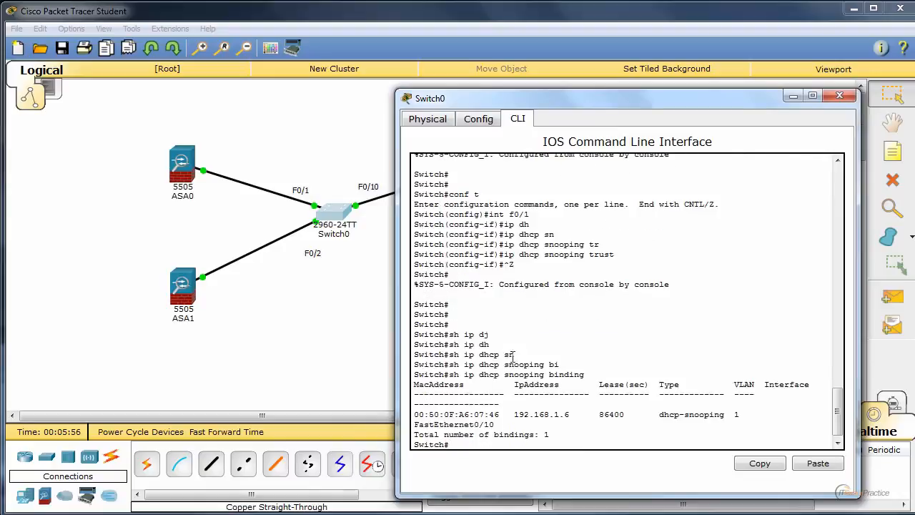
Examine the MAC address and IP address of the entry in the DHCP snooping binding table
drag(501, 414, 413, 414)
drag(497, 98, 434, 88)
drag(518, 407, 454, 409)
click(453, 409)
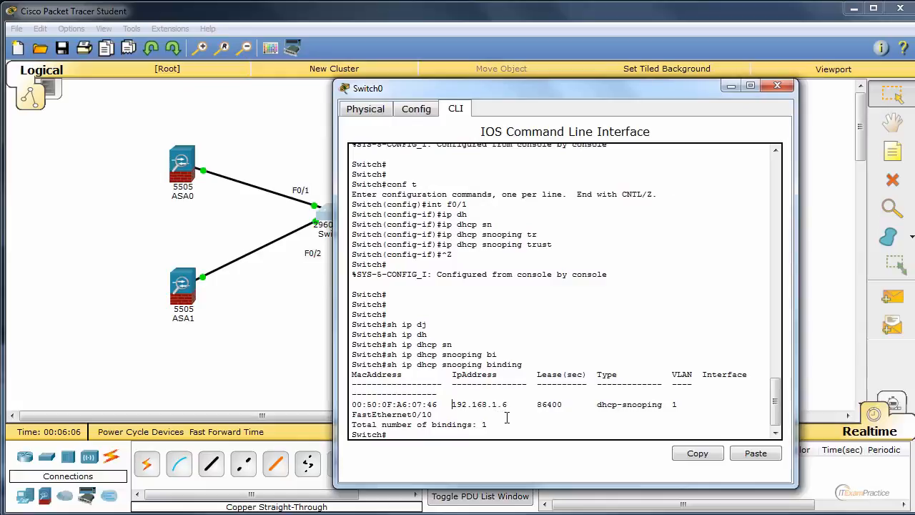
List the DHCP snooping debug options and enable event debugging with debug ip dhcp snooping event
text(debu)
key(Tab)
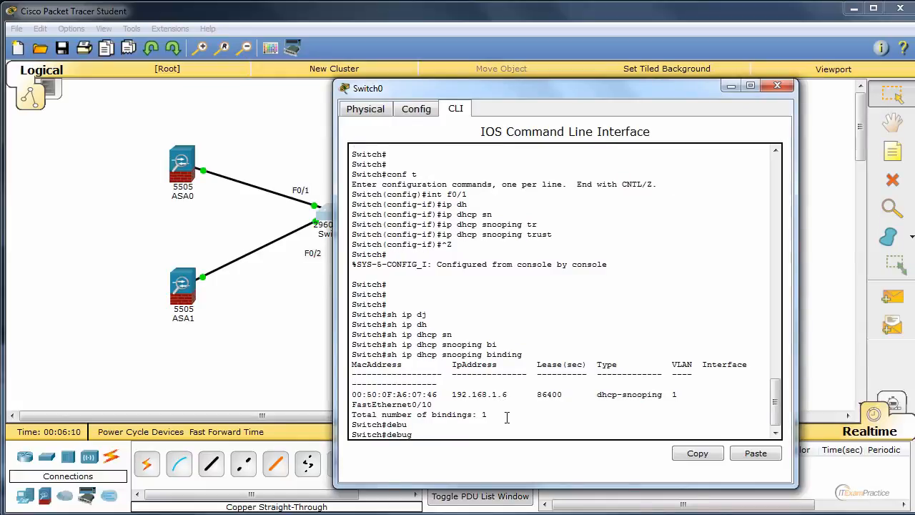
text(dh)
key(Tab)
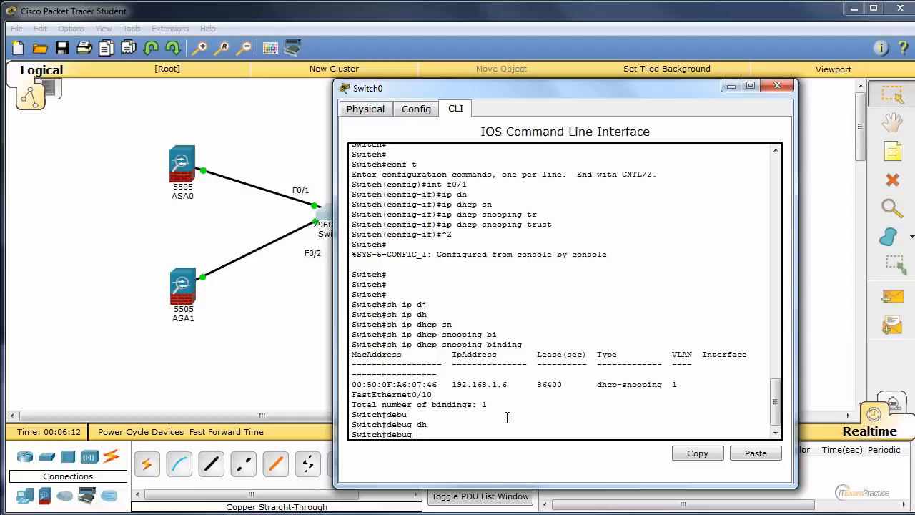
text(ip dh)
key(Tab)
text(sn)
key(Tab)
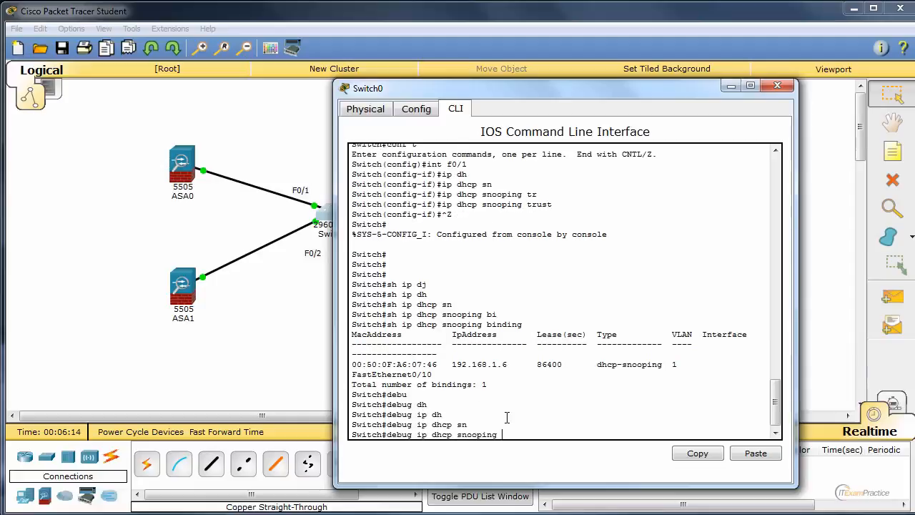
text(?)
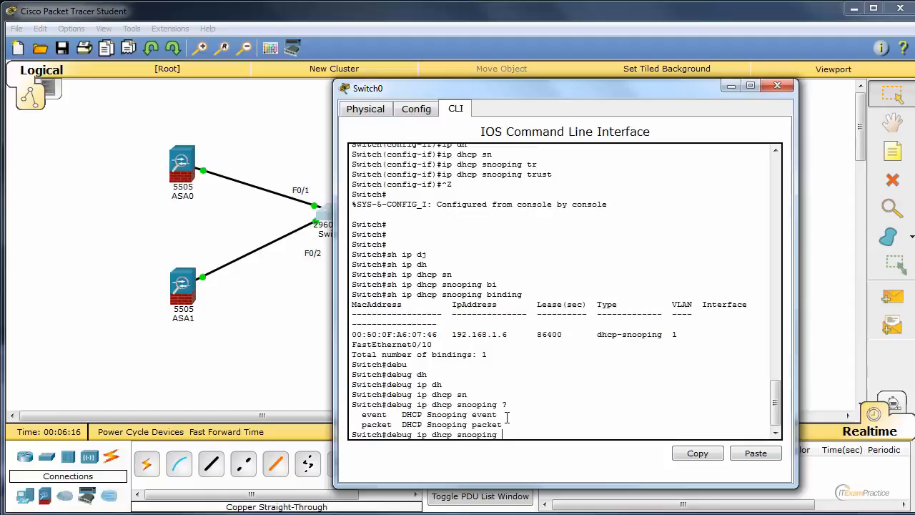
text(e)
key(Tab)
key(Return)
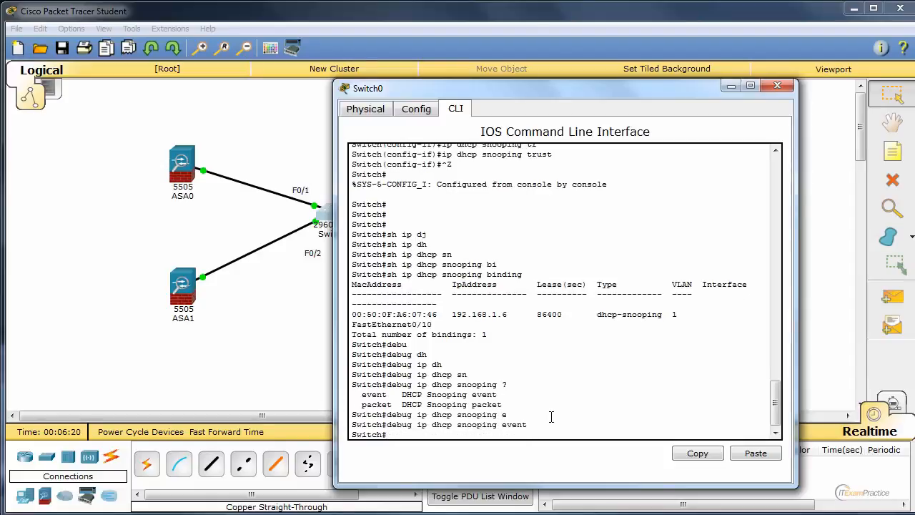
Open PC0 and arrange its window side by side with Switch0's command line
drag(618, 90, 316, 64)
click(502, 161)
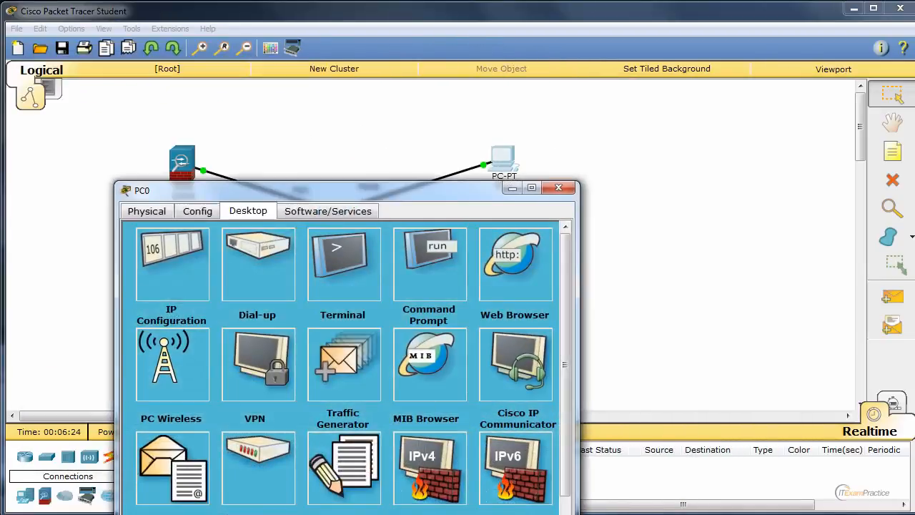
key(alt+Tab)
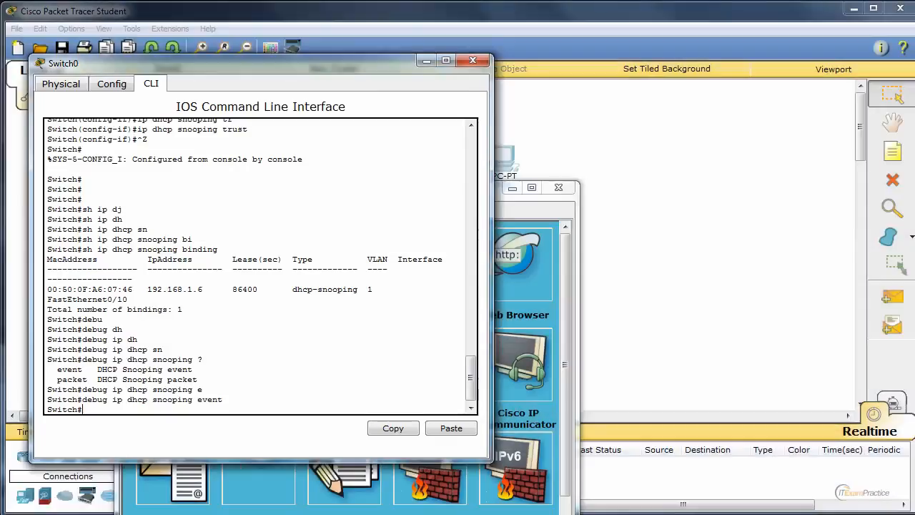
click(549, 224)
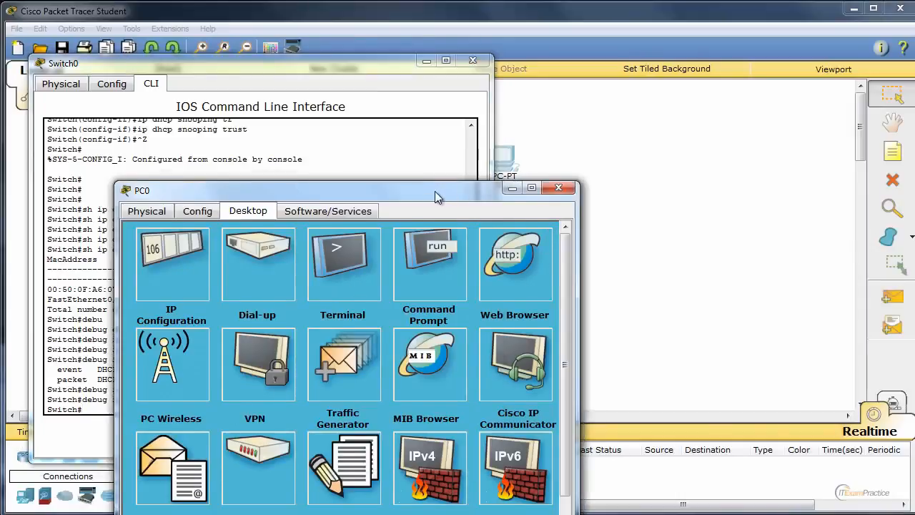
drag(435, 191, 739, 64)
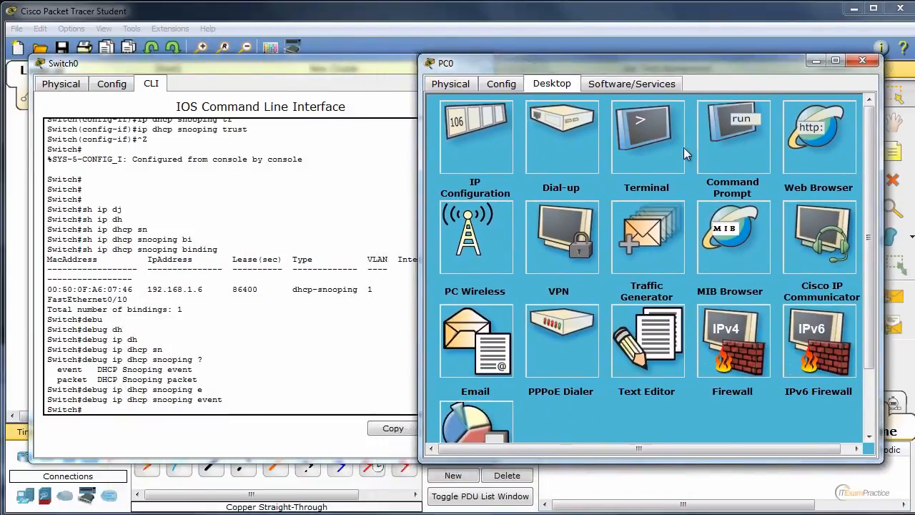
Open PC0's IP configuration and switch IPv4 to Static and back to DHCP to request a new address
click(473, 130)
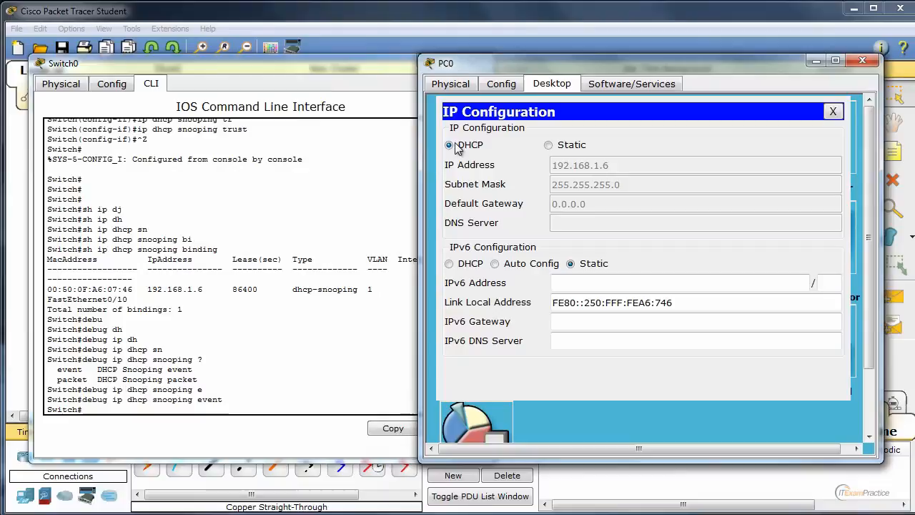
click(568, 146)
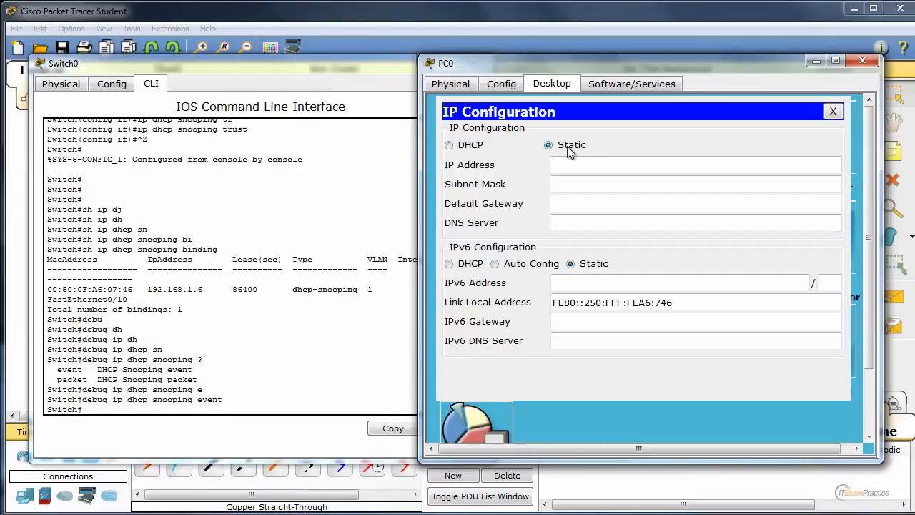
click(469, 145)
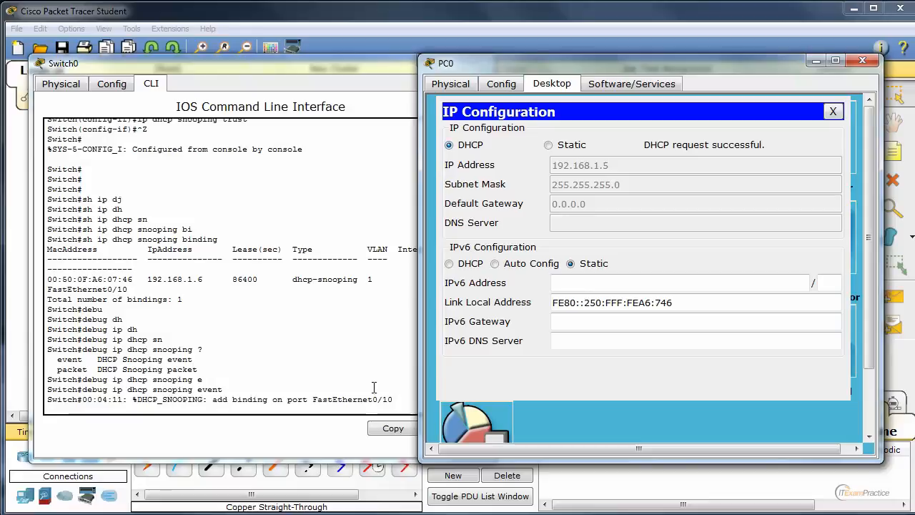
Check the event debug message on Switch0, then enable packet debugging with debug ip dhcp snooping packet
drag(379, 399, 187, 399)
click(183, 375)
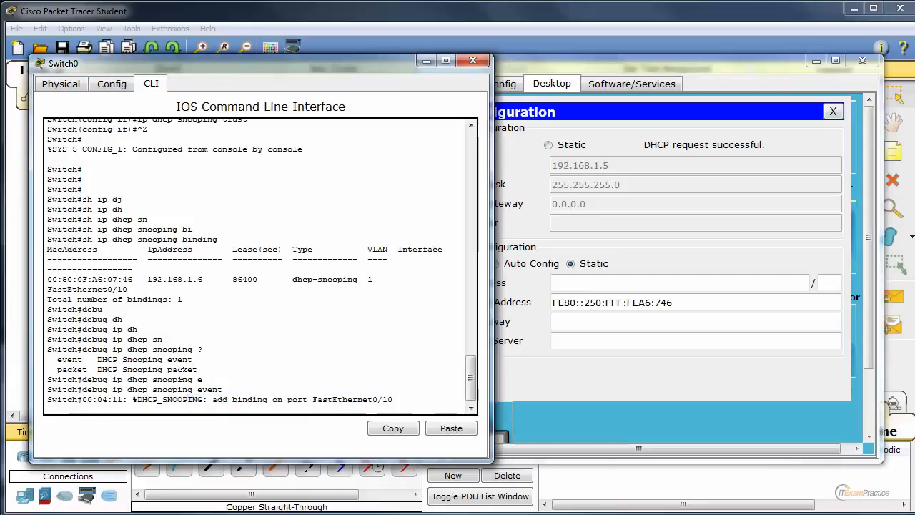
key(Return)
key(Return)
key(Up)
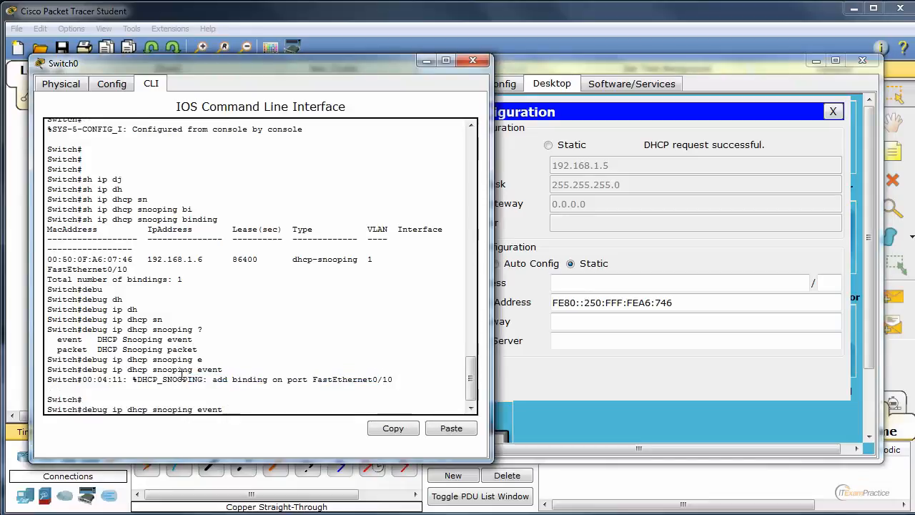
key(BackSpace)
key(BackSpace)
key(BackSpace)
key(BackSpace)
key(BackSpace)
text(p)
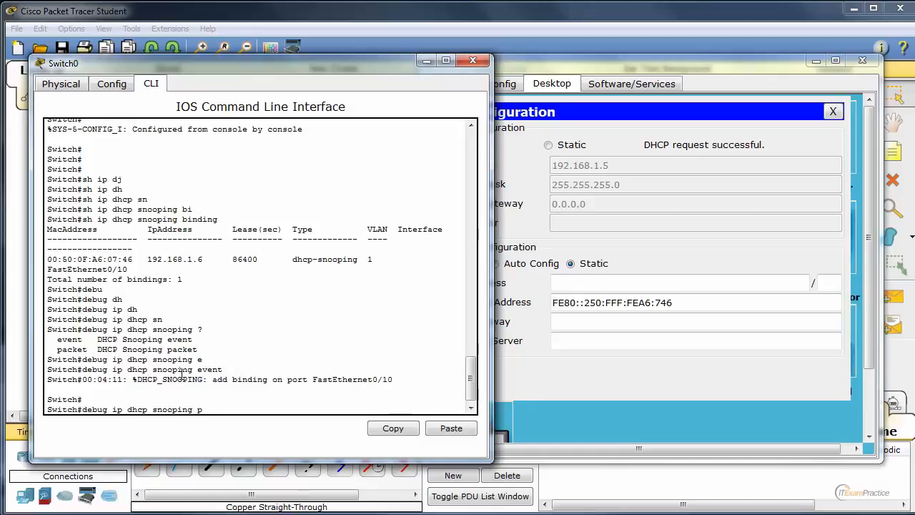
text(ac)
key(Tab)
key(Return)
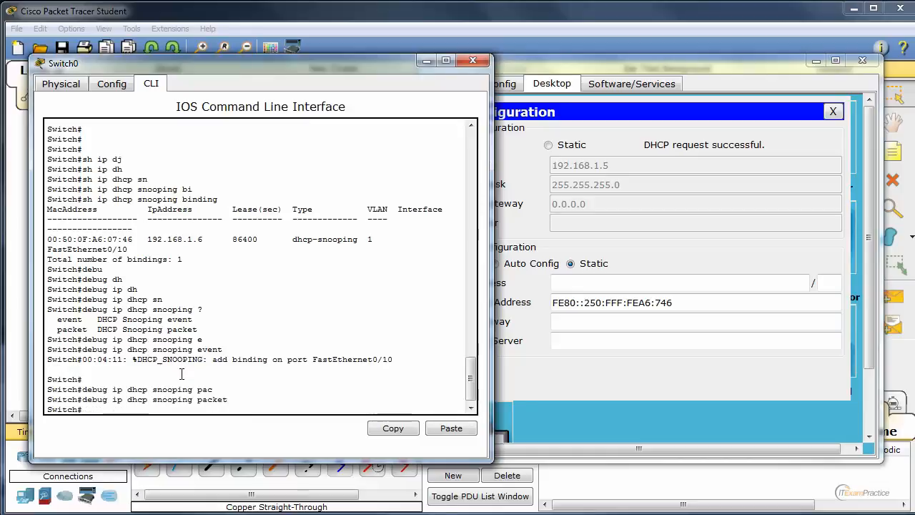
Toggle PC0's IPv4 setting from DHCP to Static and back to DHCP to trigger another address request
click(603, 139)
click(576, 146)
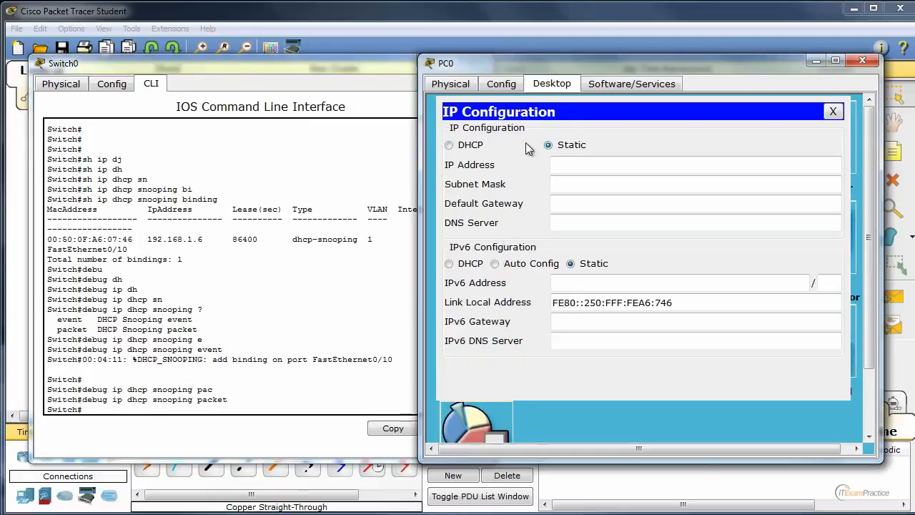
click(466, 151)
Examine Switch0's packet debug output for the DHCP request and the DHCP ACK messages arriving on each interface
click(298, 248)
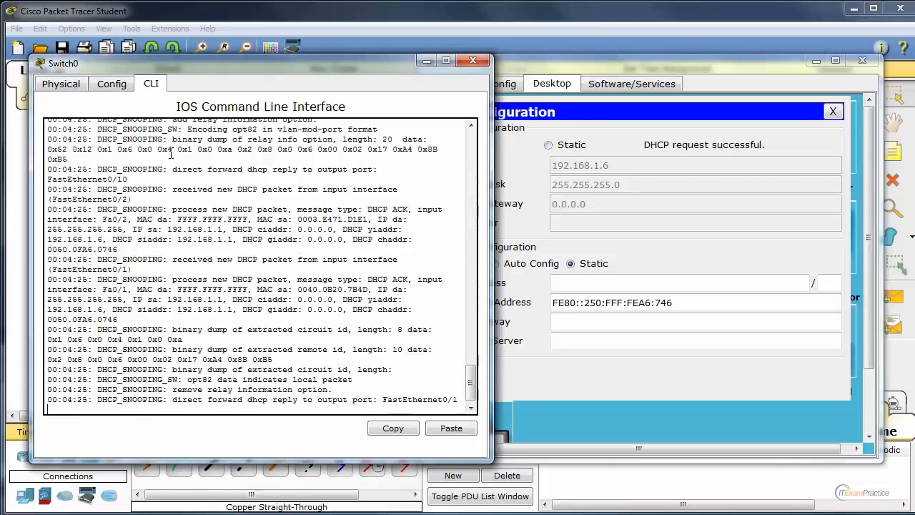
scroll(170, 154, up, 3)
drag(161, 149, 366, 226)
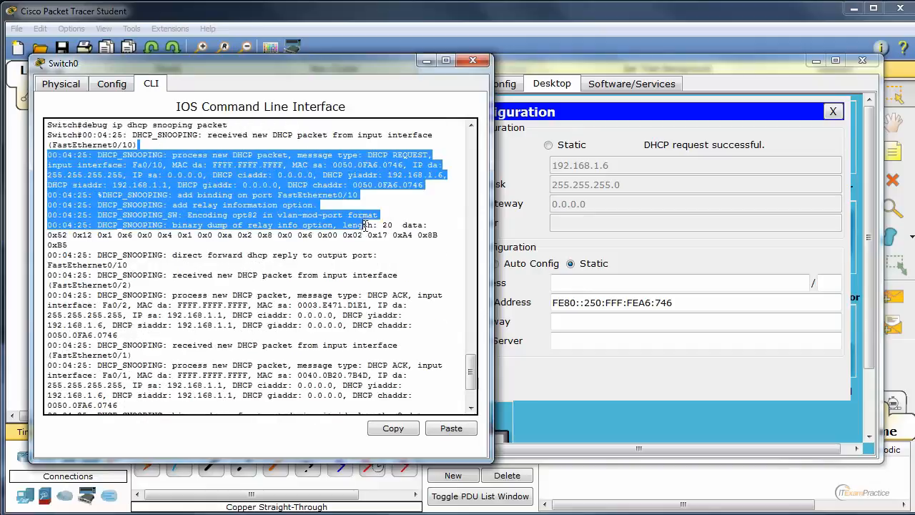
click(316, 255)
drag(368, 155, 448, 155)
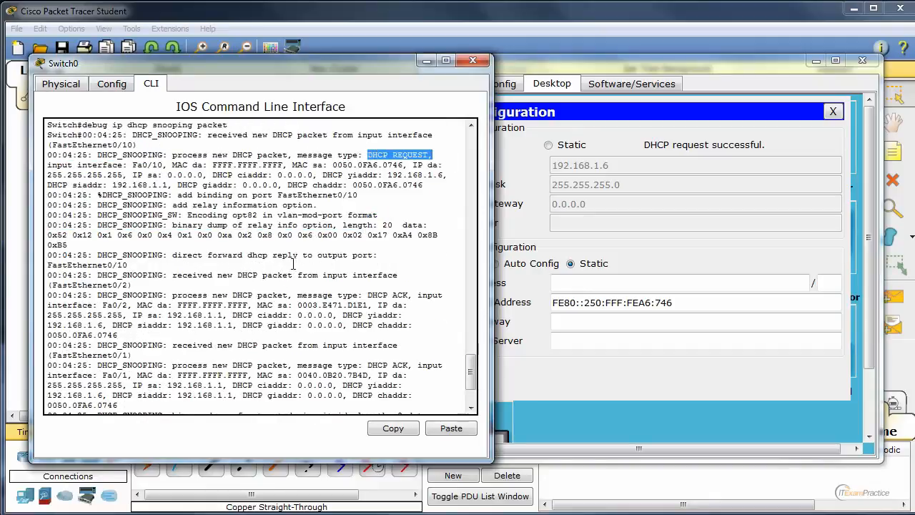
drag(368, 154, 433, 155)
drag(222, 295, 277, 295)
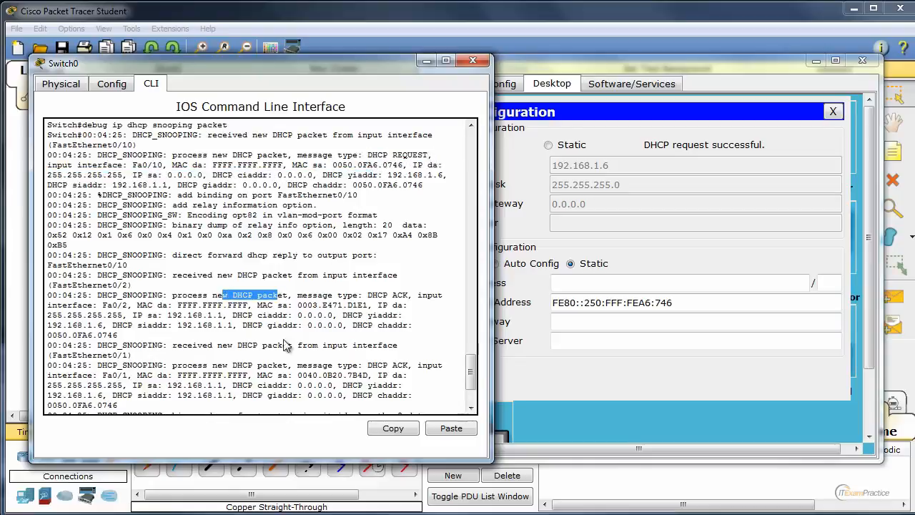
scroll(246, 348, down, 3)
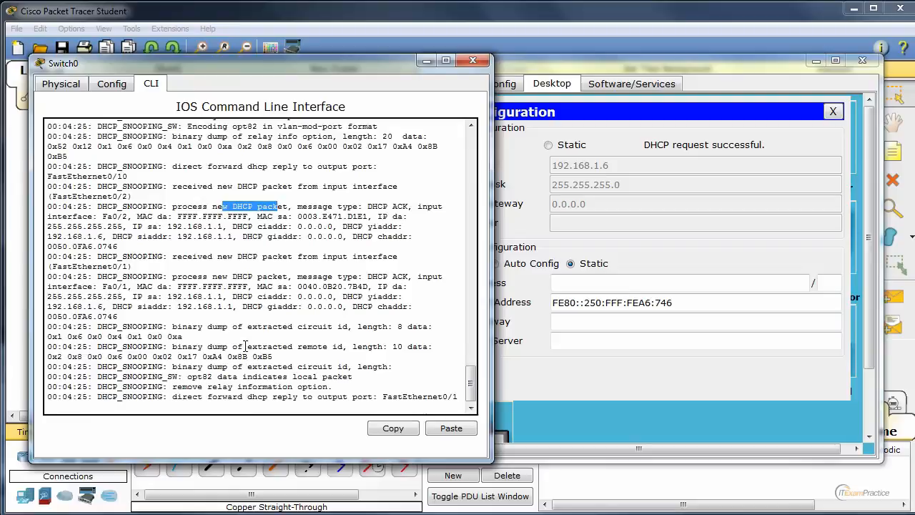
Display the DHCP binding table on Switch0 with sh ip dhcp binding
key(Return)
key(Return)
text(s)
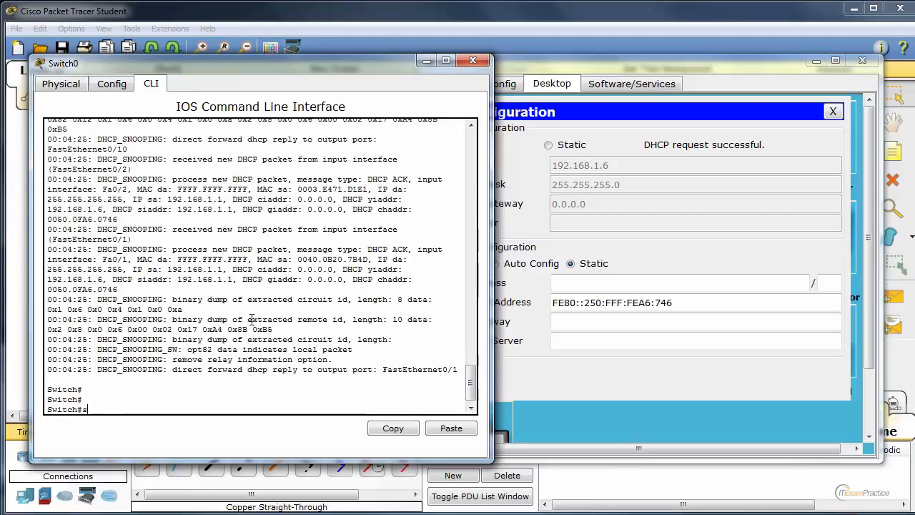
text(h ip dh)
key(Tab)
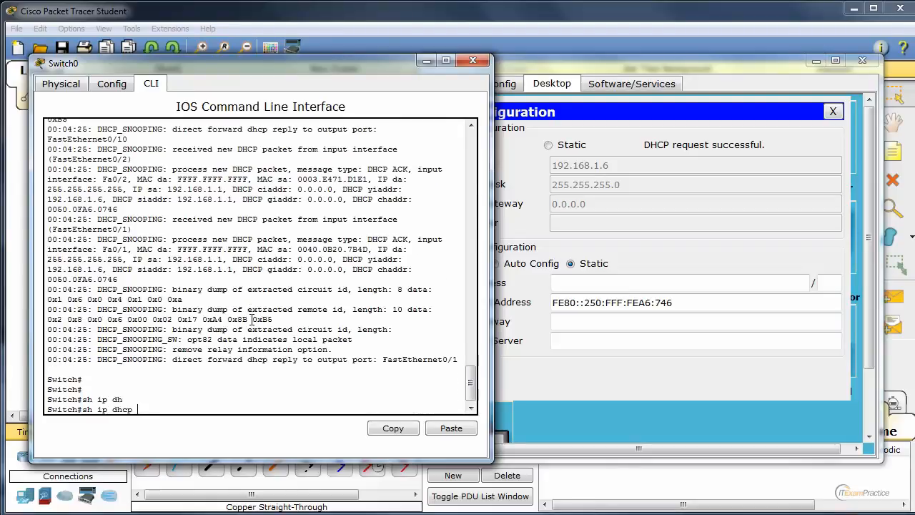
text(bi)
key(Tab)
key(Return)
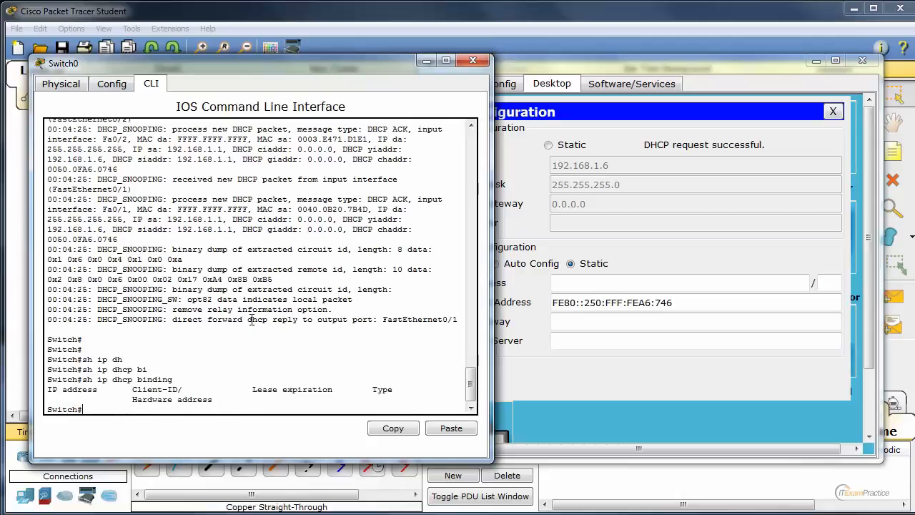
Run sh ip dhcp binding once more on Switch0 to recheck the table
key(Return)
key(Return)
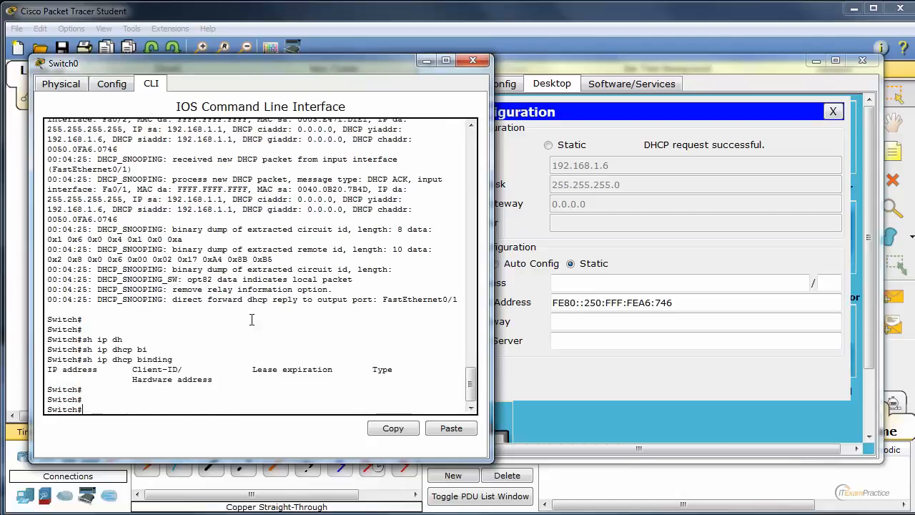
key(Up)
key(Return)
key(Return)
key(Return)
Change the recalled command to sh ip dhcp snooping binding and run it to display Switch0's snooping bindings
key(Up)
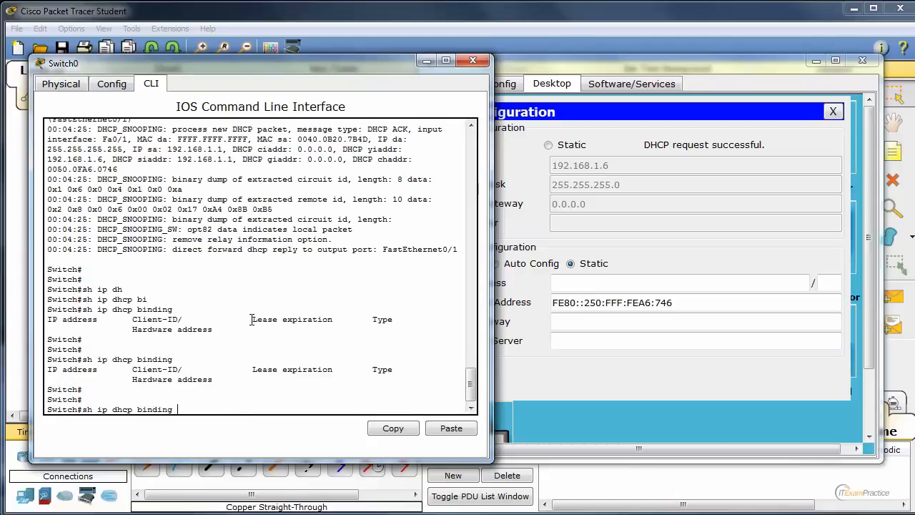
key(BackSpace)
key(BackSpace)
key(BackSpace)
key(BackSpace)
key(BackSpace)
key(BackSpace)
text(sn)
key(Tab)
text(bi)
key(Tab)
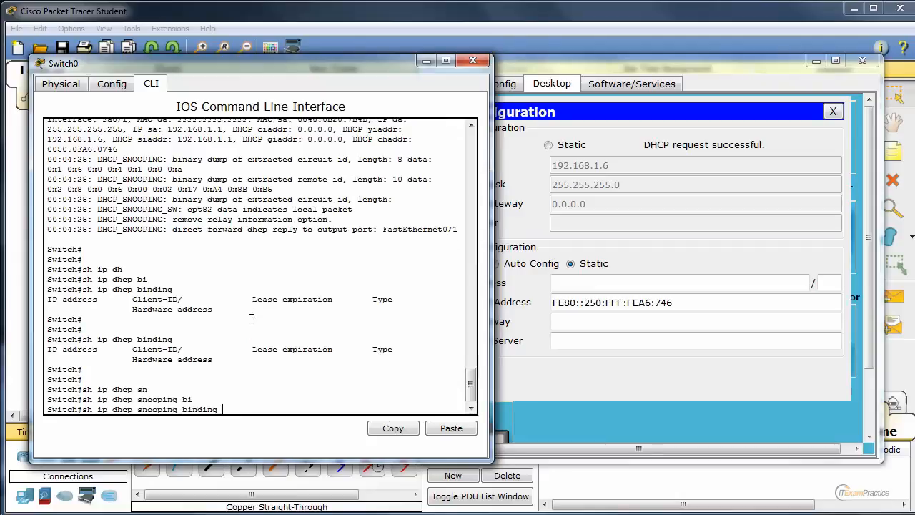
key(Return)
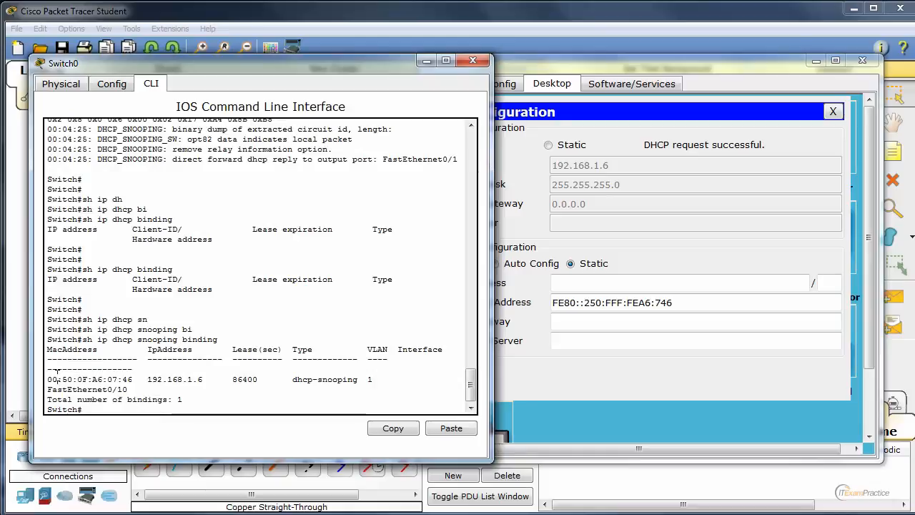
Examine the snooping binding entry and the total number of bindings, and close the Switch0 window
drag(57, 379, 382, 379)
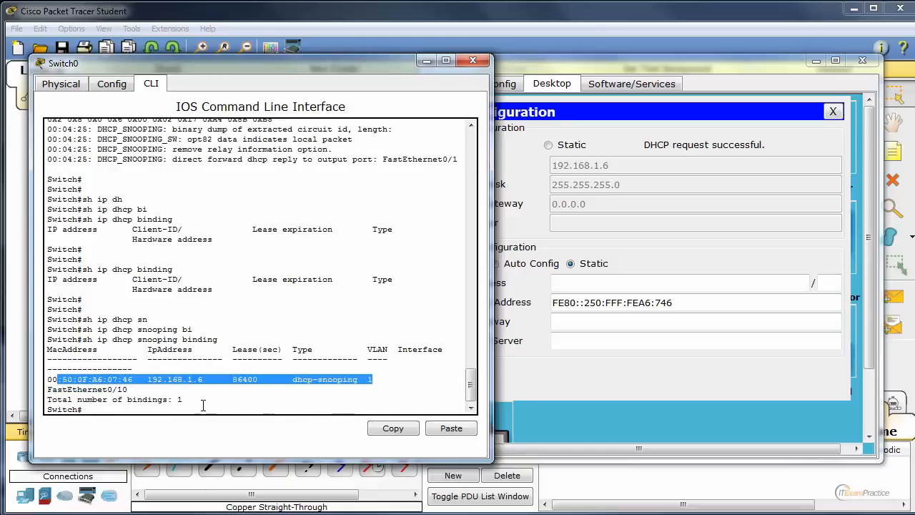
drag(183, 399, 67, 399)
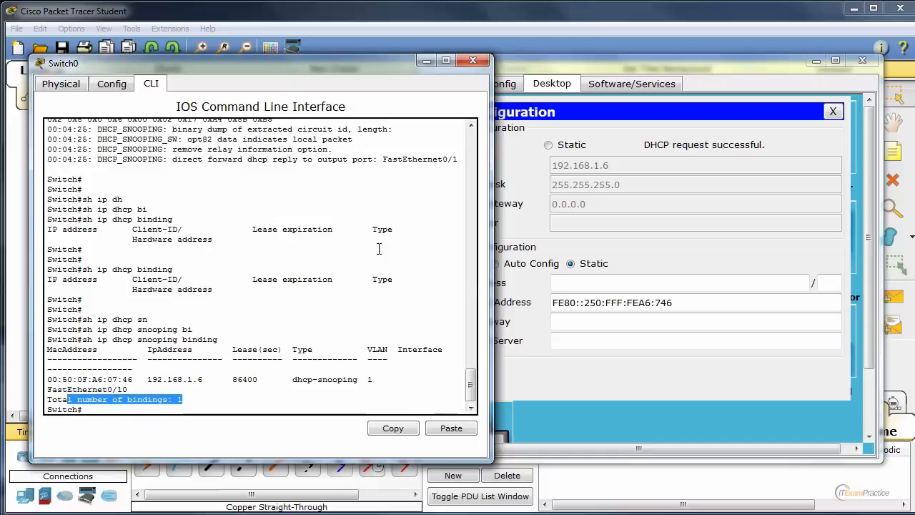
click(473, 61)
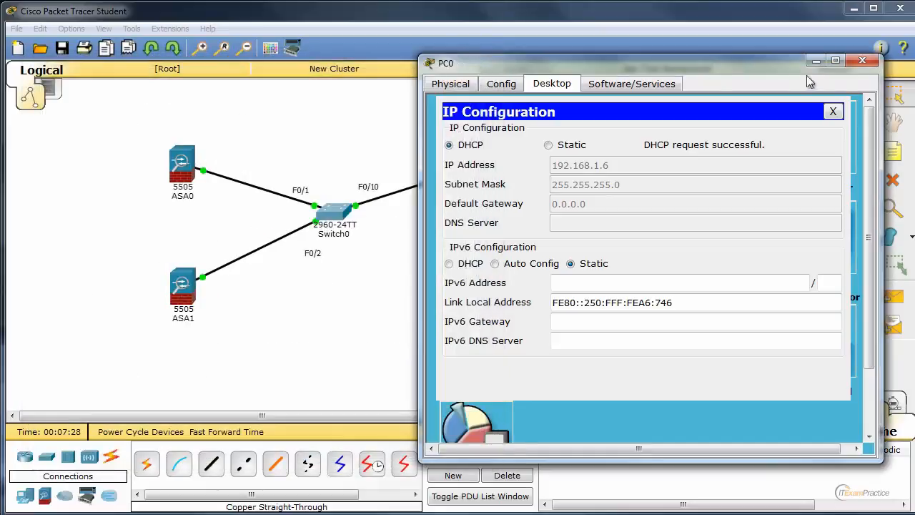